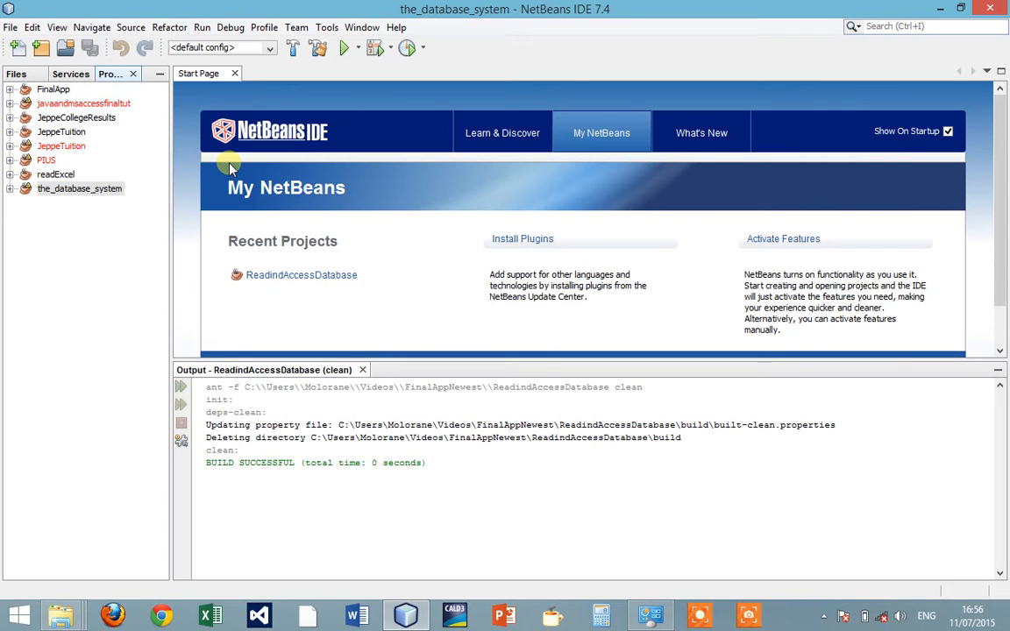
# Create a new Java Application project named ReadAccessDBwithjava through the New Project wizard
pyautogui.click(14, 29)
pyautogui.click(39, 45)
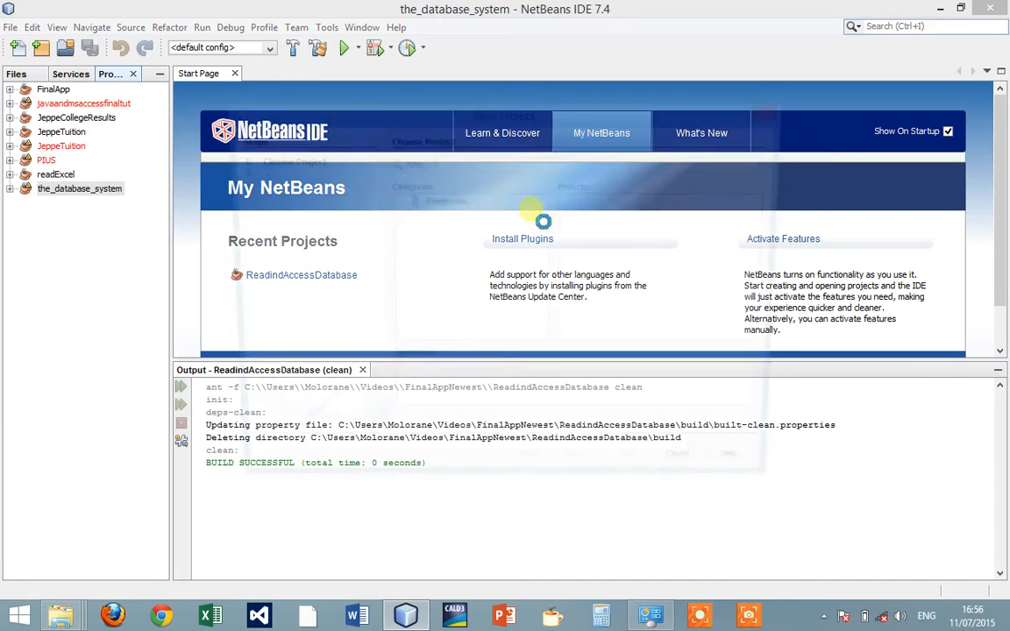
pyautogui.click(579, 476)
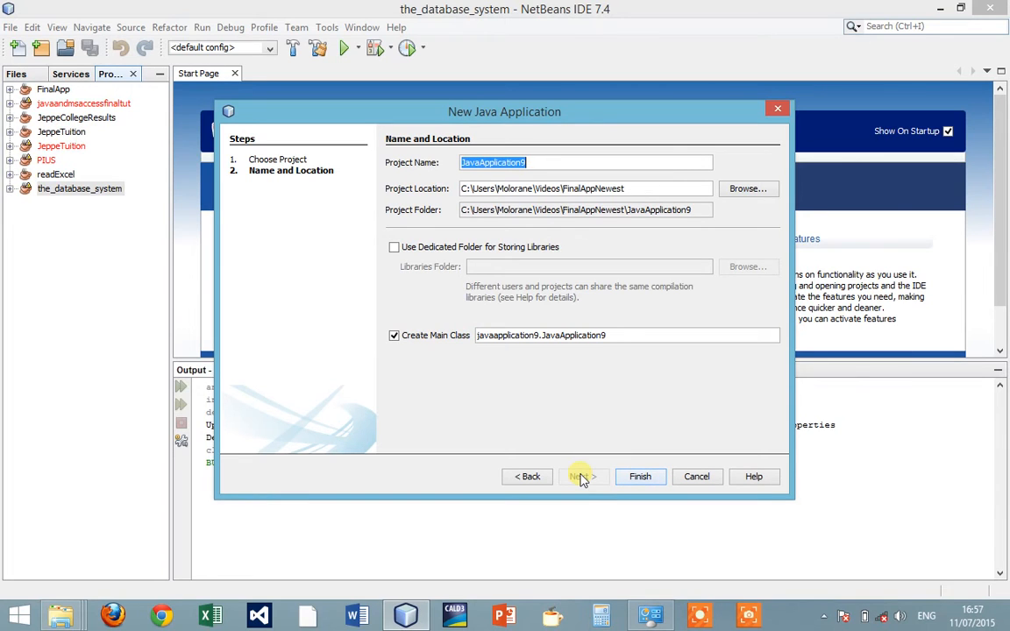
pyautogui.write('Read')
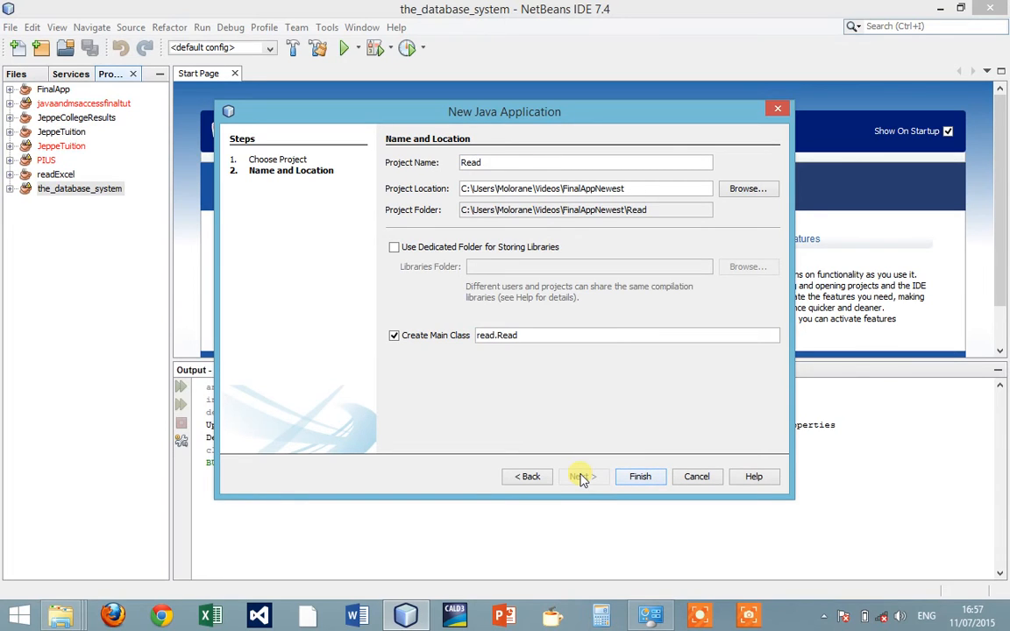
pyautogui.write('Access')
pyautogui.write('DB')
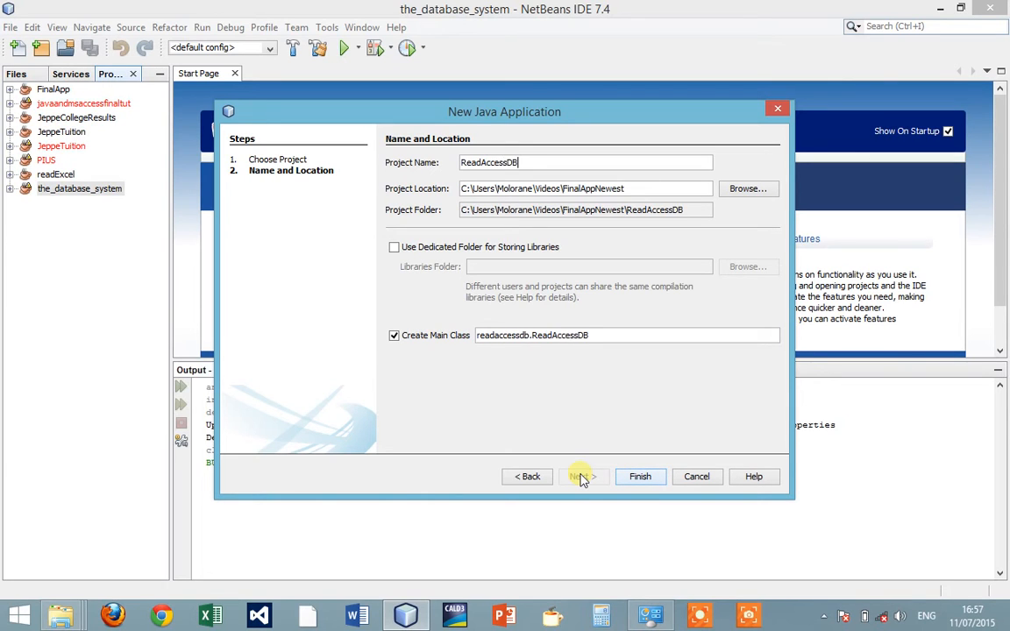
pyautogui.write('wit')
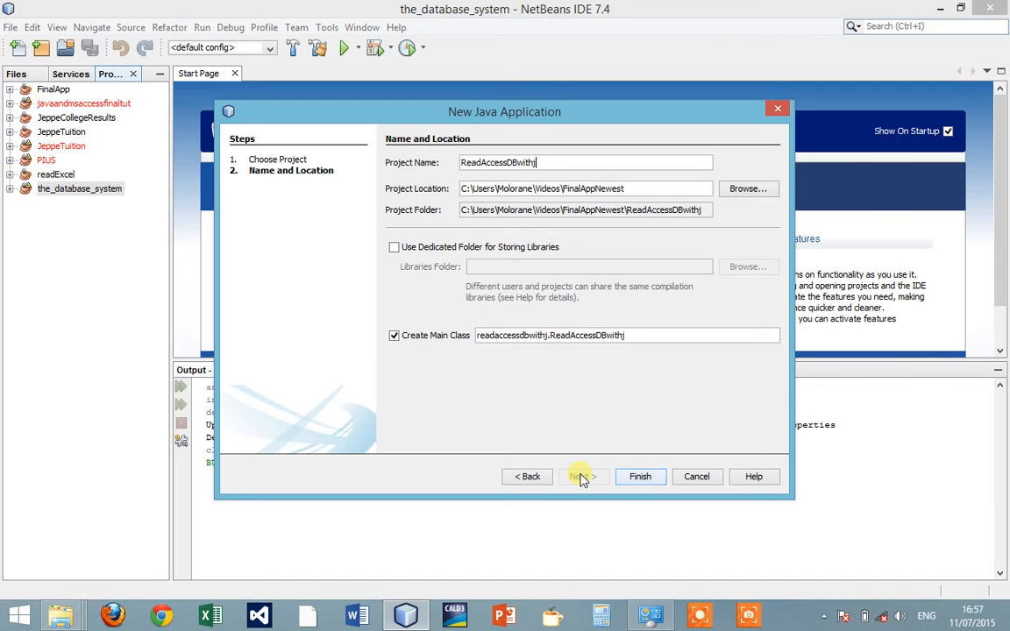
pyautogui.write('hjava')
pyautogui.click(640, 476)
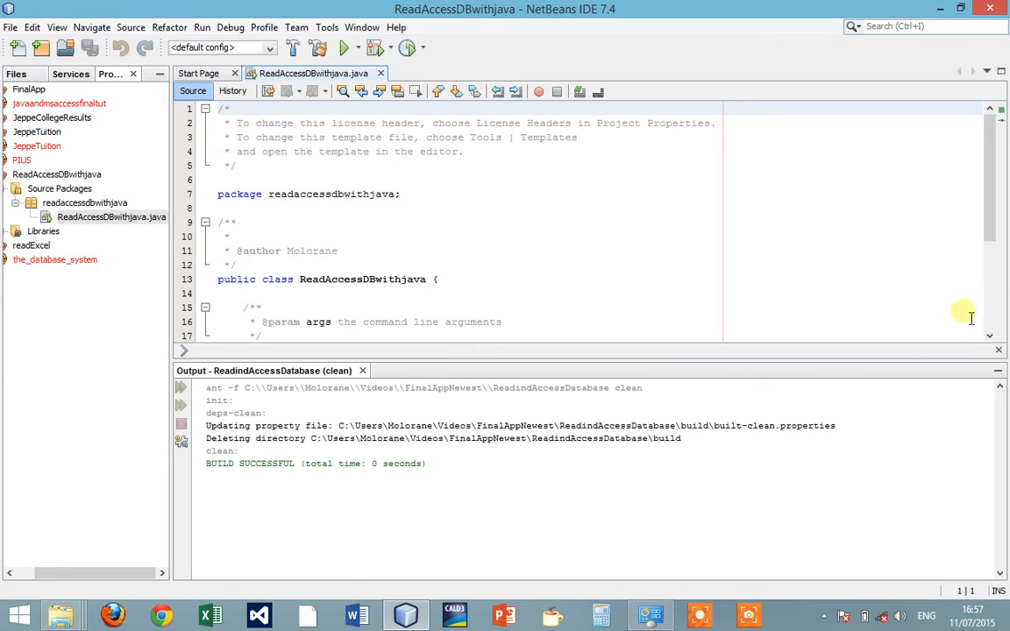
# Add a new Java class named connectionString to the readaccessdbwithjava package
pyautogui.moveTo(964, 352); pyautogui.dragTo(972, 473)
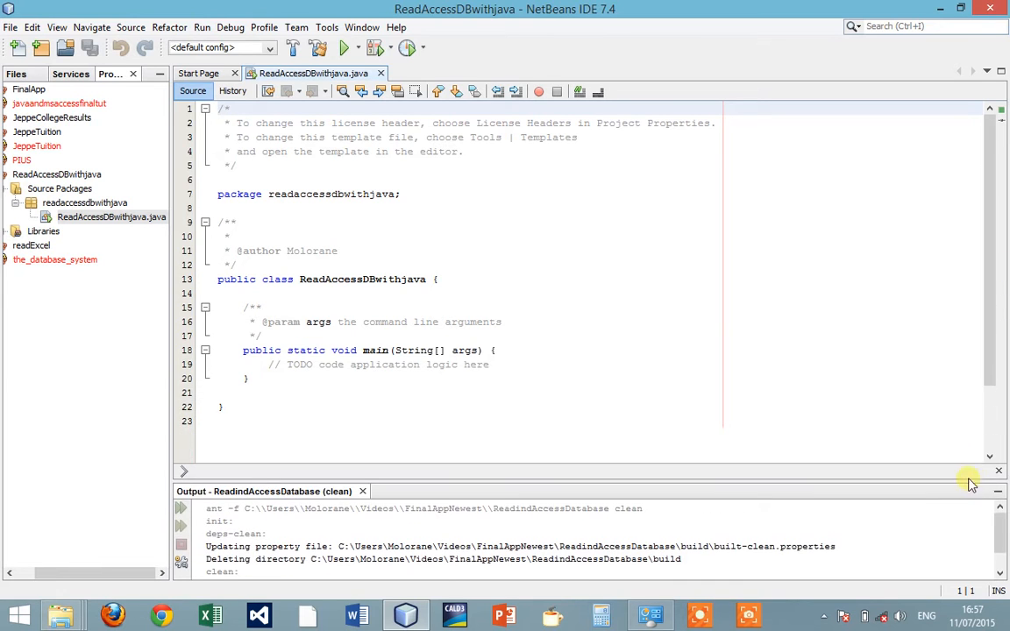
pyautogui.click(87, 203)
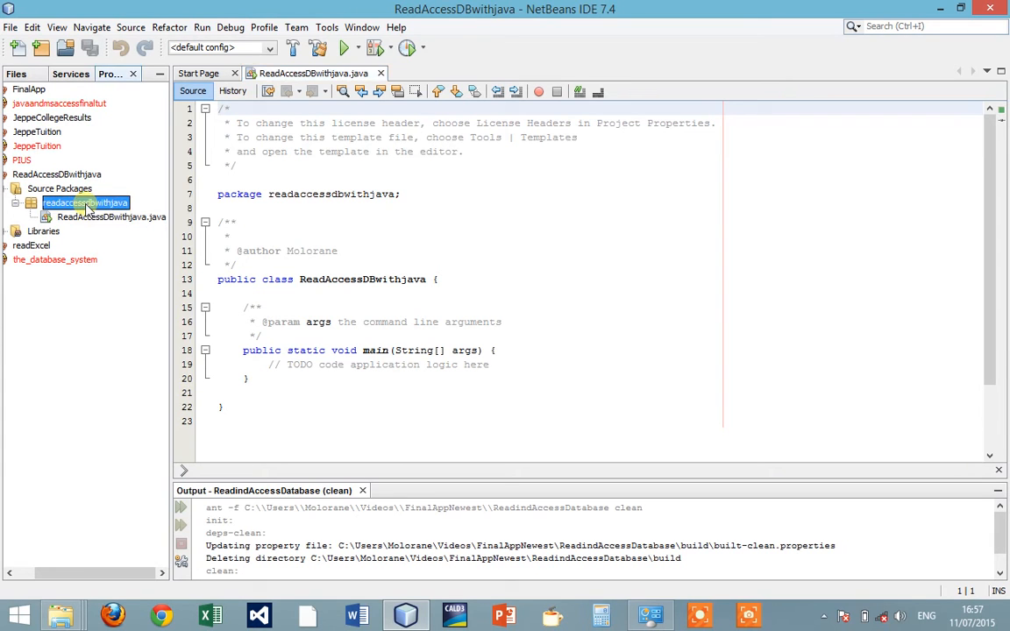
pyautogui.rightClick(88, 203)
pyautogui.click(130, 214)
pyautogui.click(280, 214)
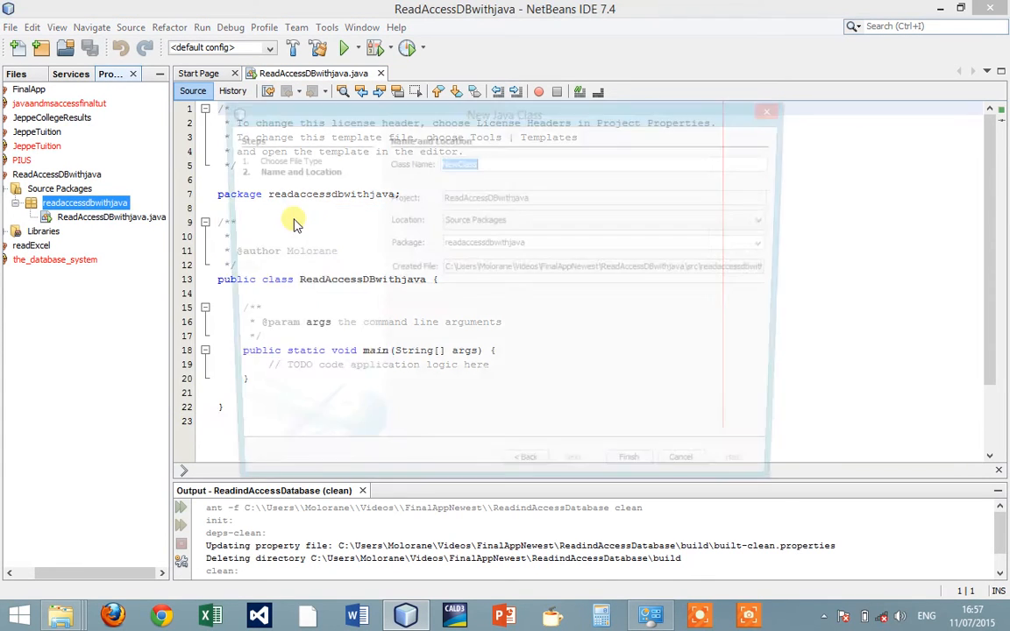
pyautogui.write('conne')
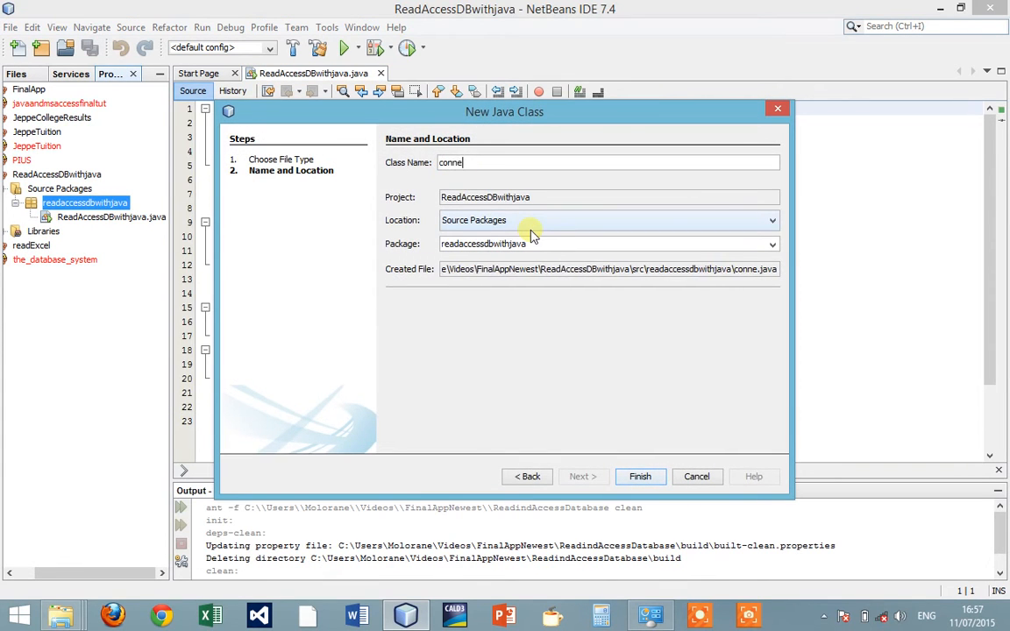
pyautogui.write('ctionString')
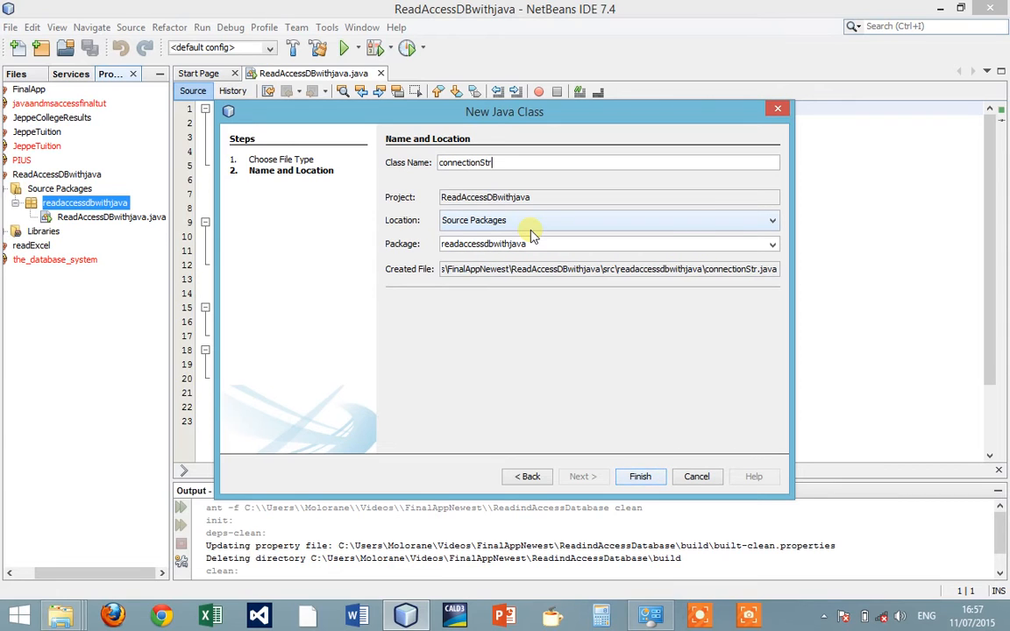
pyautogui.click(640, 476)
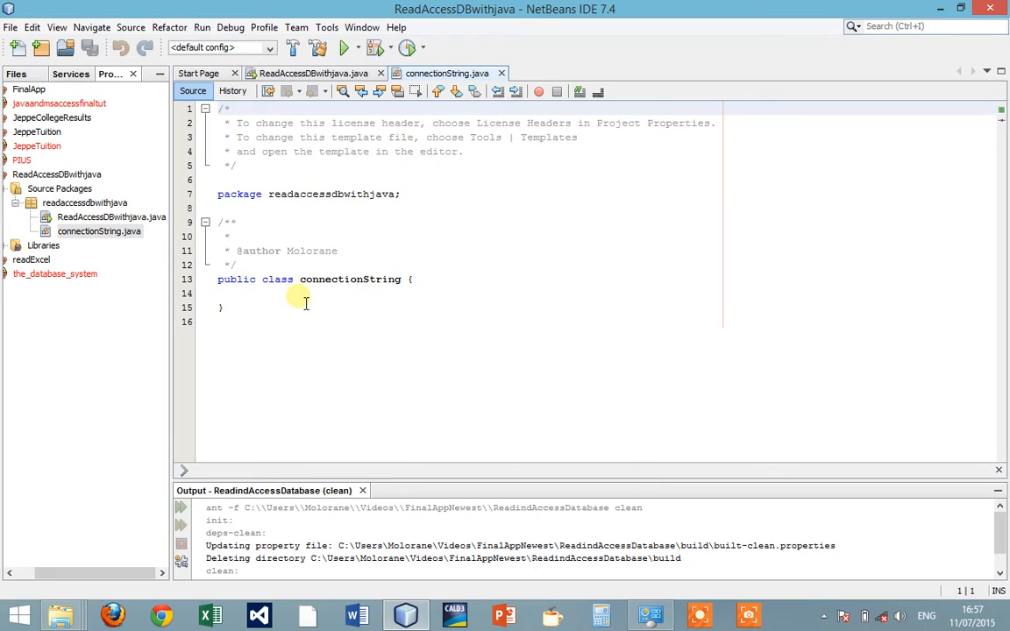
# Declare a static Connection field set to null and import java.sql.Connection via the hint
pyautogui.click(409, 279)
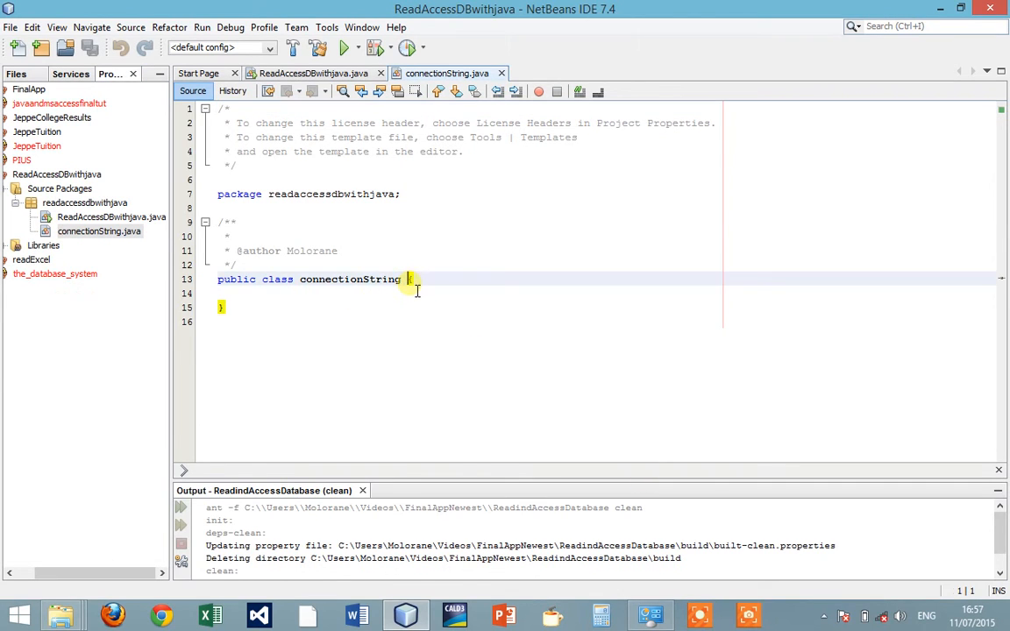
pyautogui.press('Return')
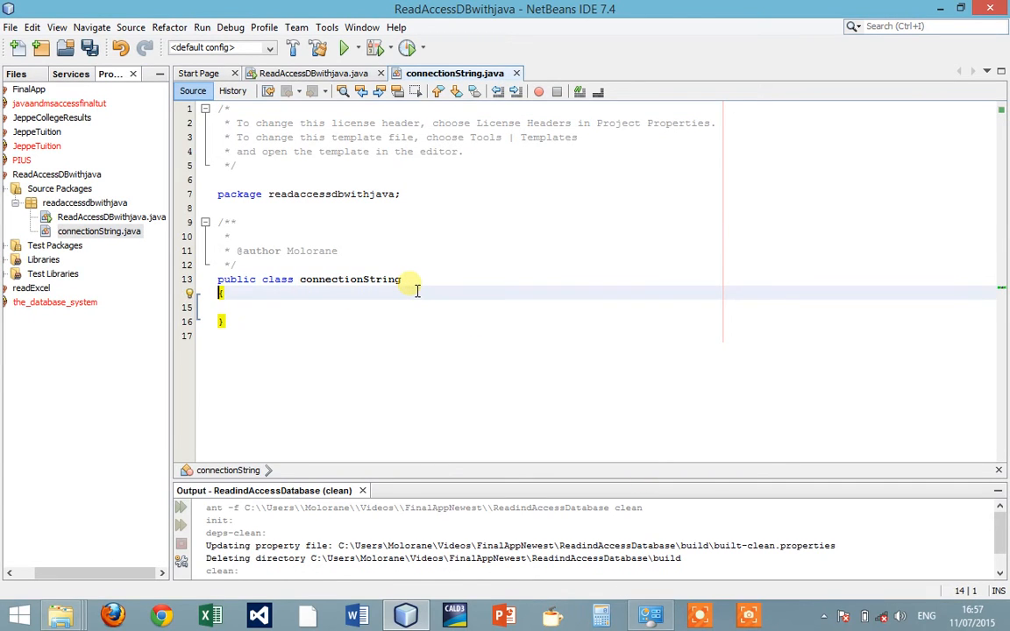
pyautogui.hotkey('ctrl', 's')
pyautogui.click(255, 308)
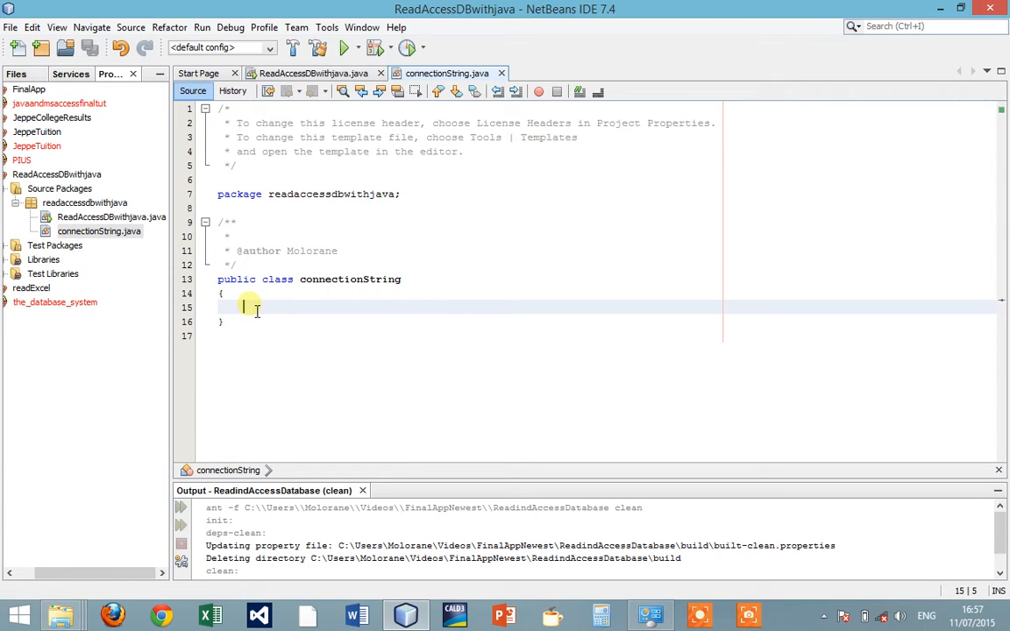
pyautogui.write('static ')
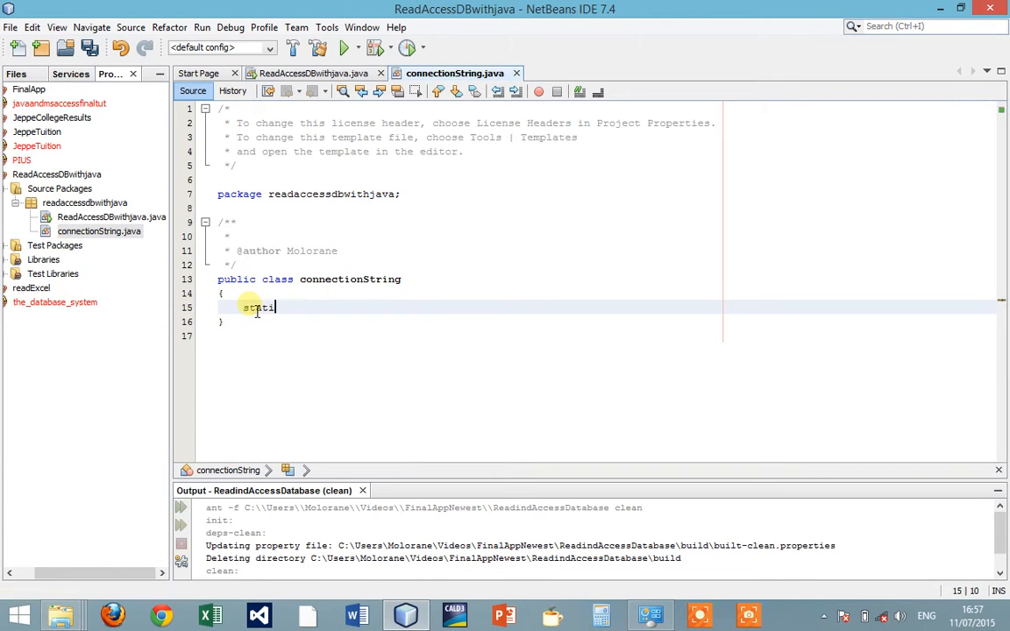
pyautogui.write('Connec')
pyautogui.write('tion')
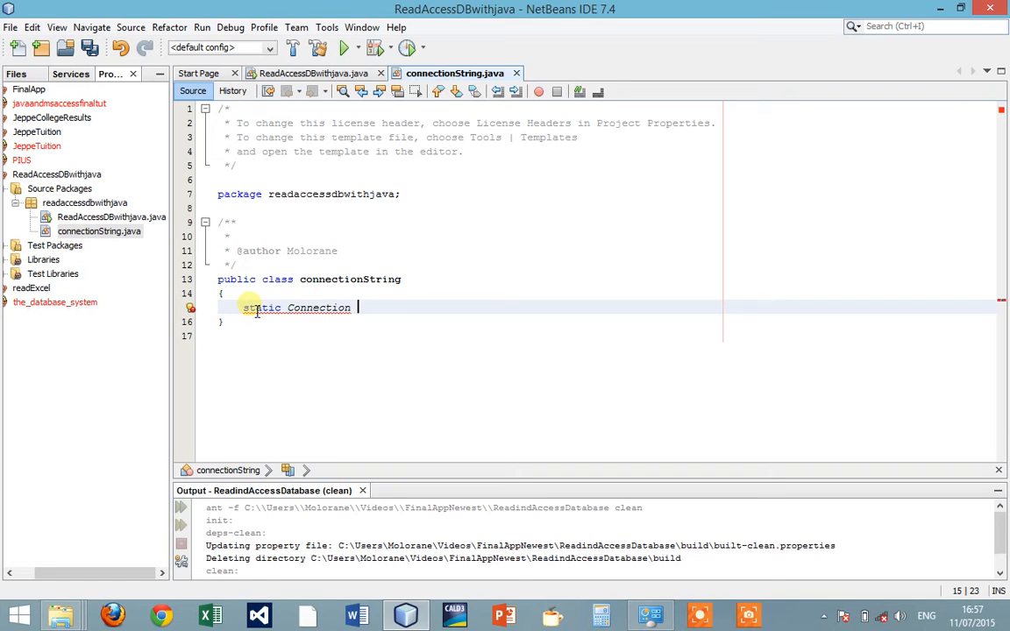
pyautogui.write('con')
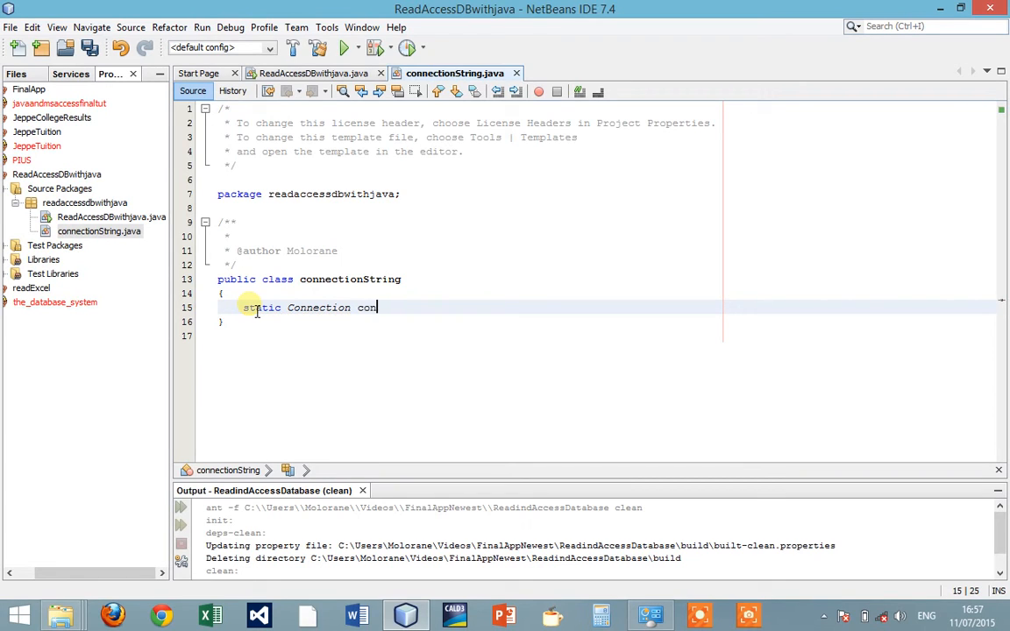
pyautogui.write('nection')
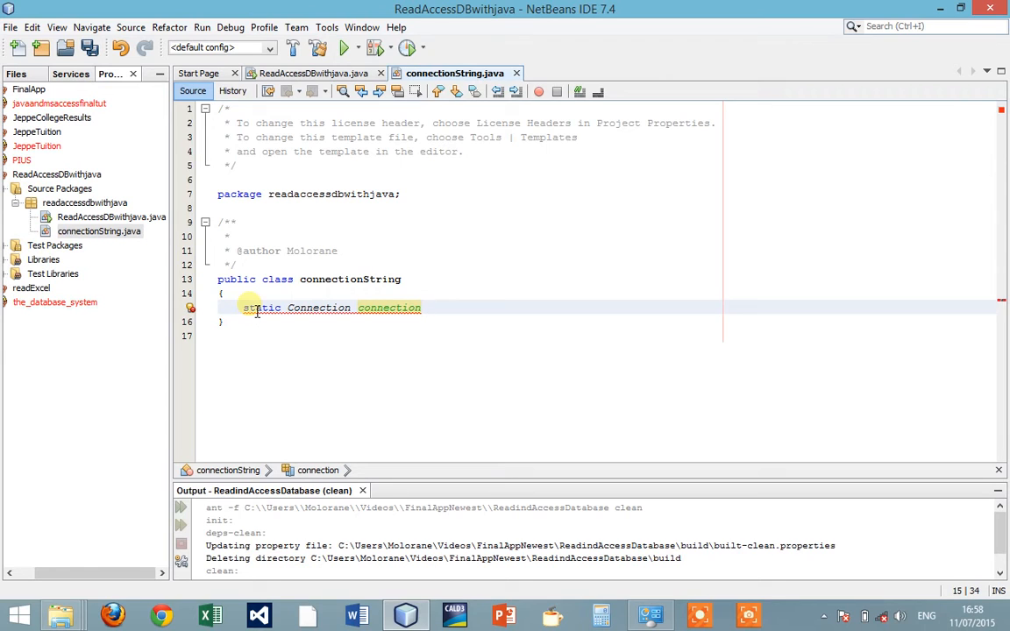
pyautogui.write(' = nul')
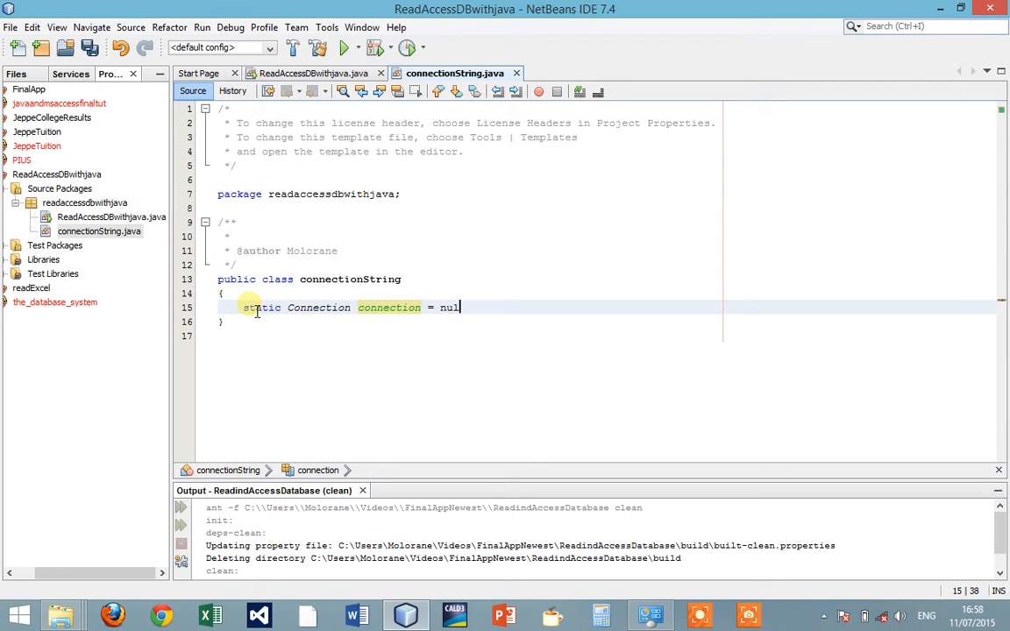
pyautogui.write('l;')
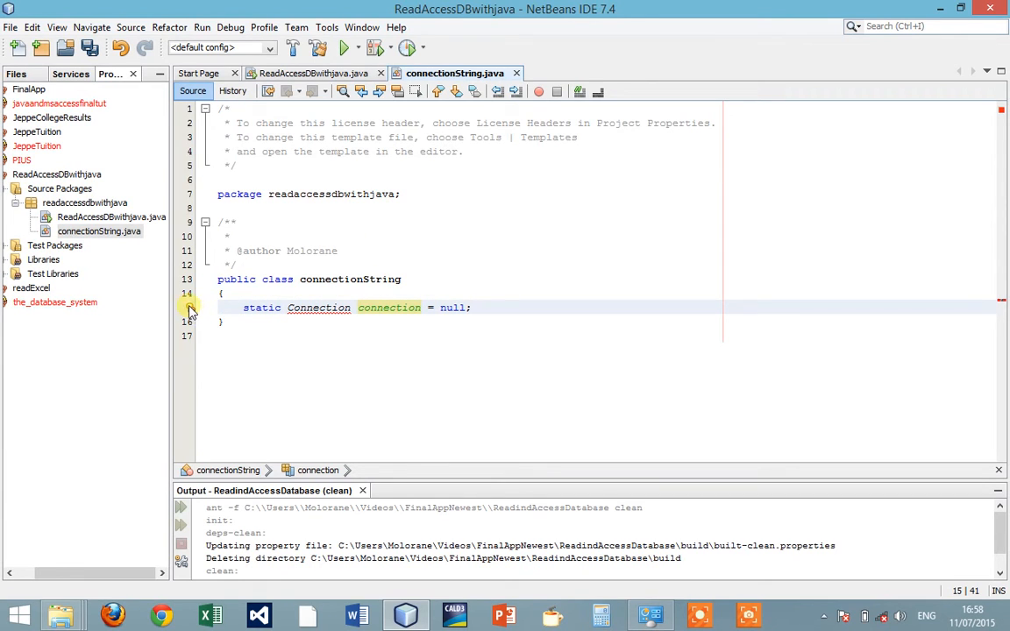
pyautogui.click(193, 308)
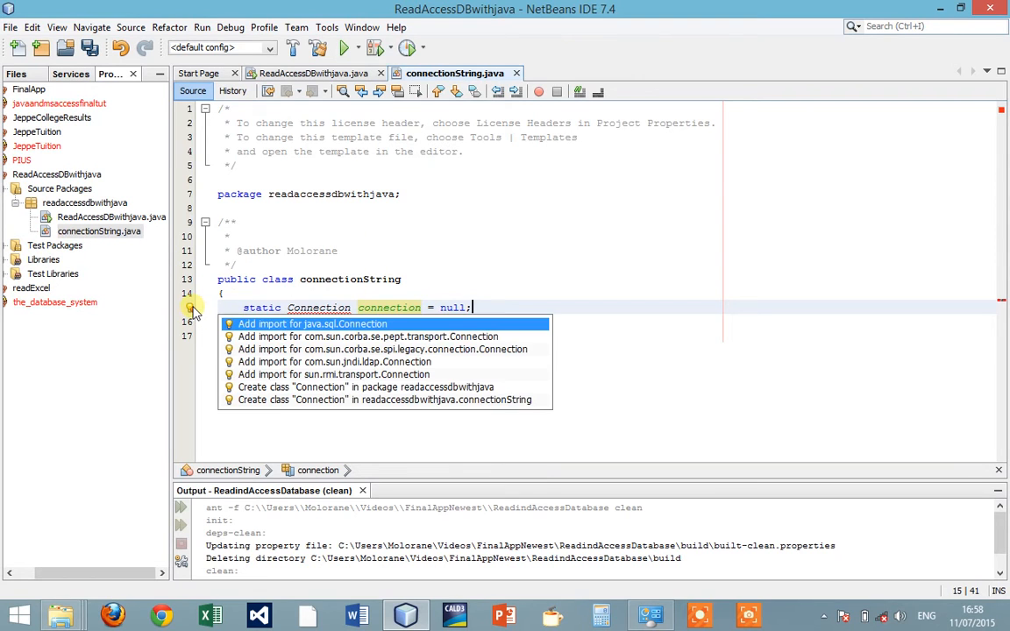
pyautogui.click(274, 313)
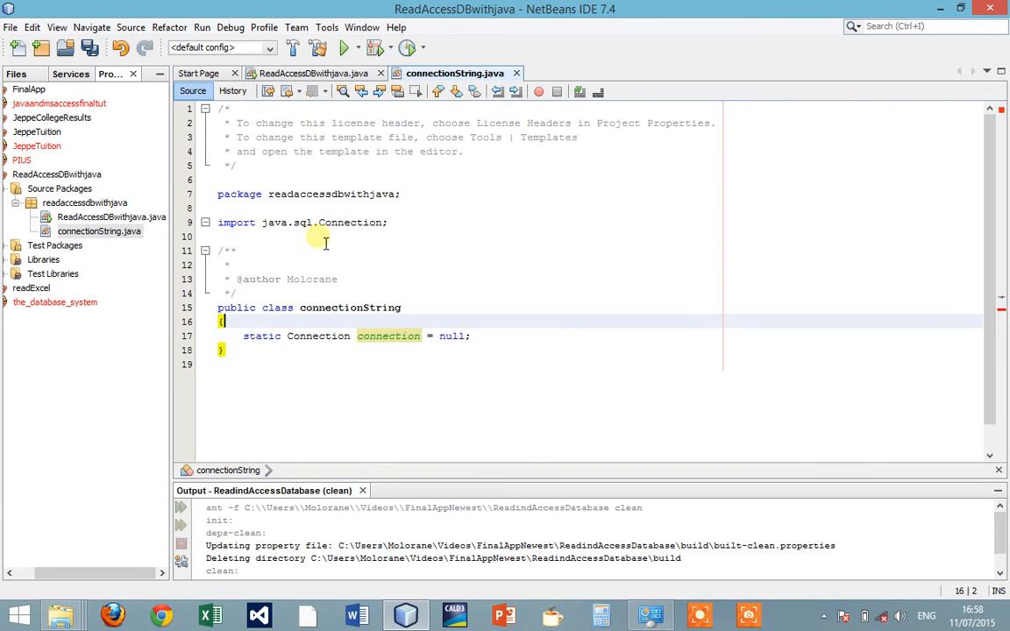
# Write public static Connection getConnection() assigning connection = DriverManager.getConnection("")
pyautogui.click(487, 337)
pyautogui.press('Return')
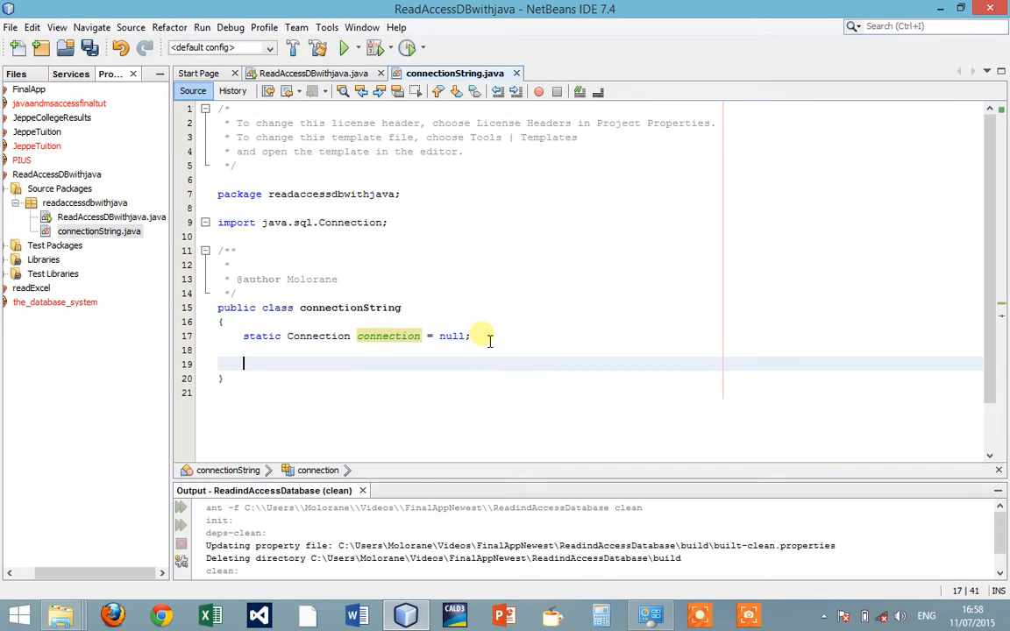
pyautogui.press('Return')
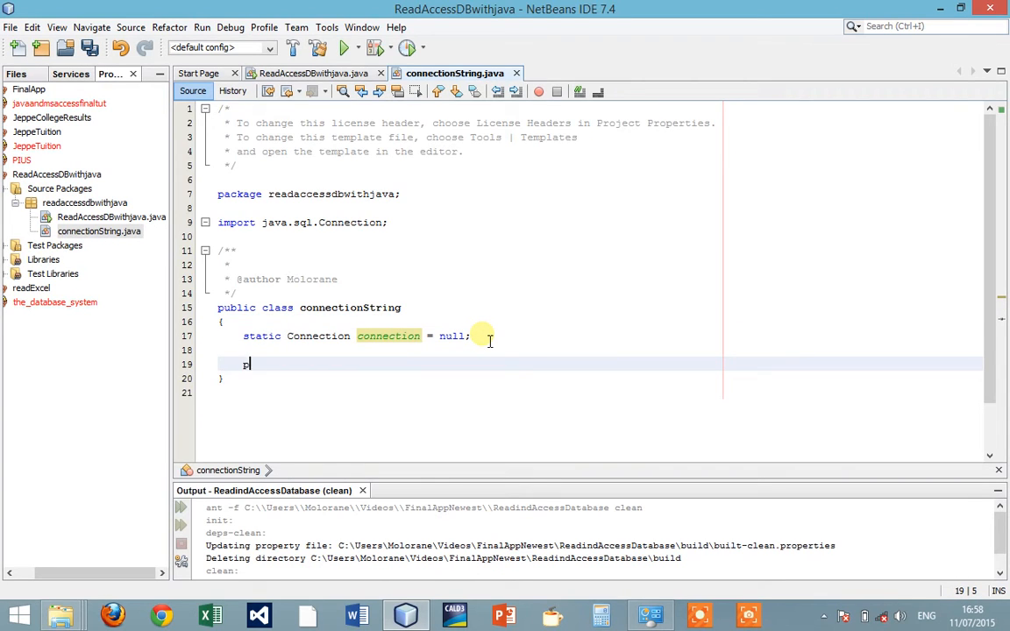
pyautogui.write('public ')
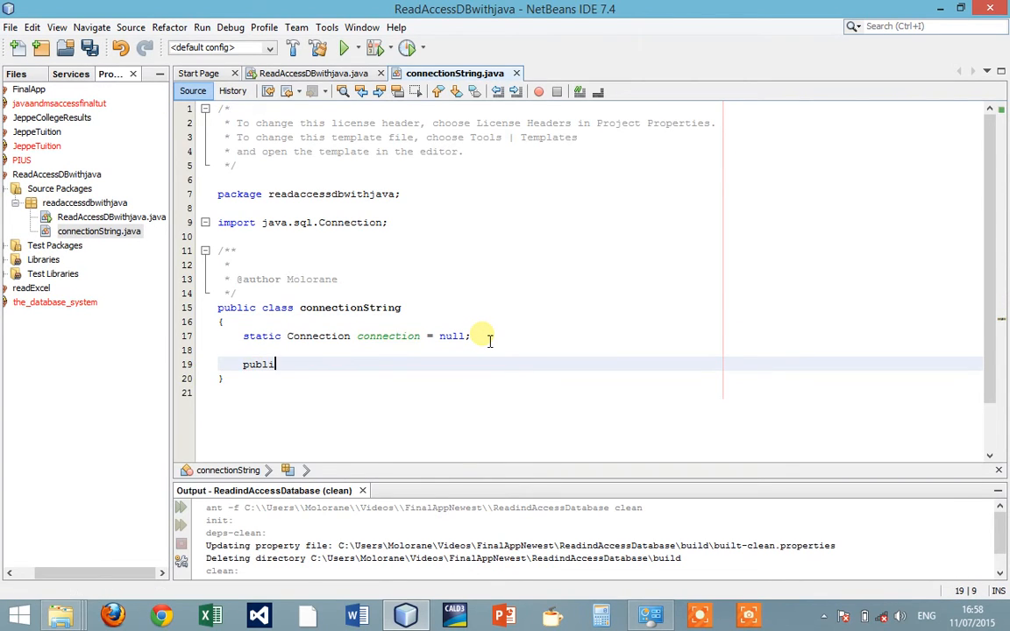
pyautogui.write('stat')
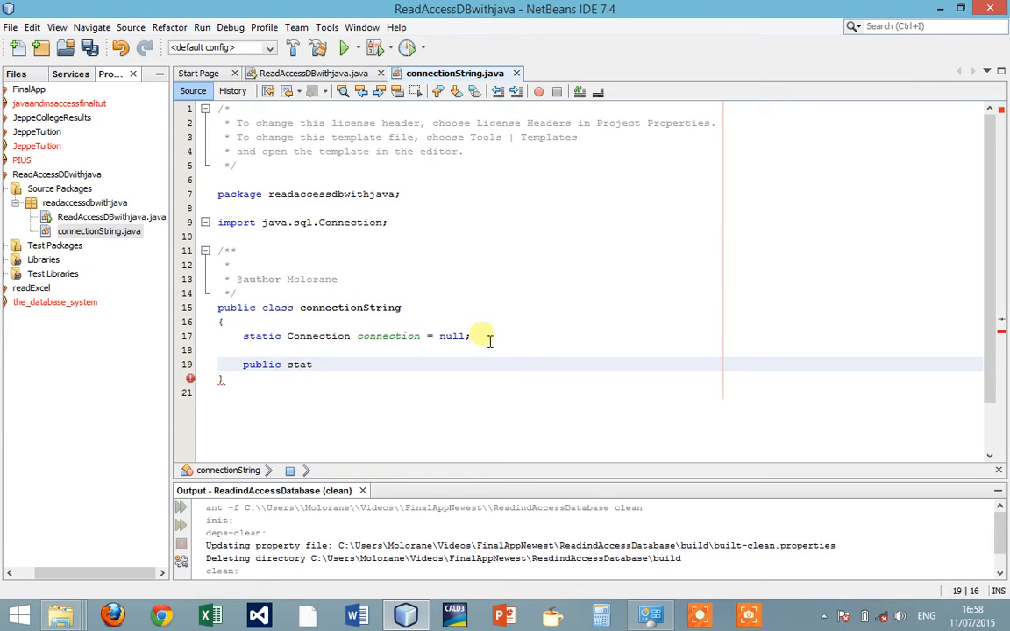
pyautogui.write('ic Co')
pyautogui.write('nnec')
pyautogui.write('tion')
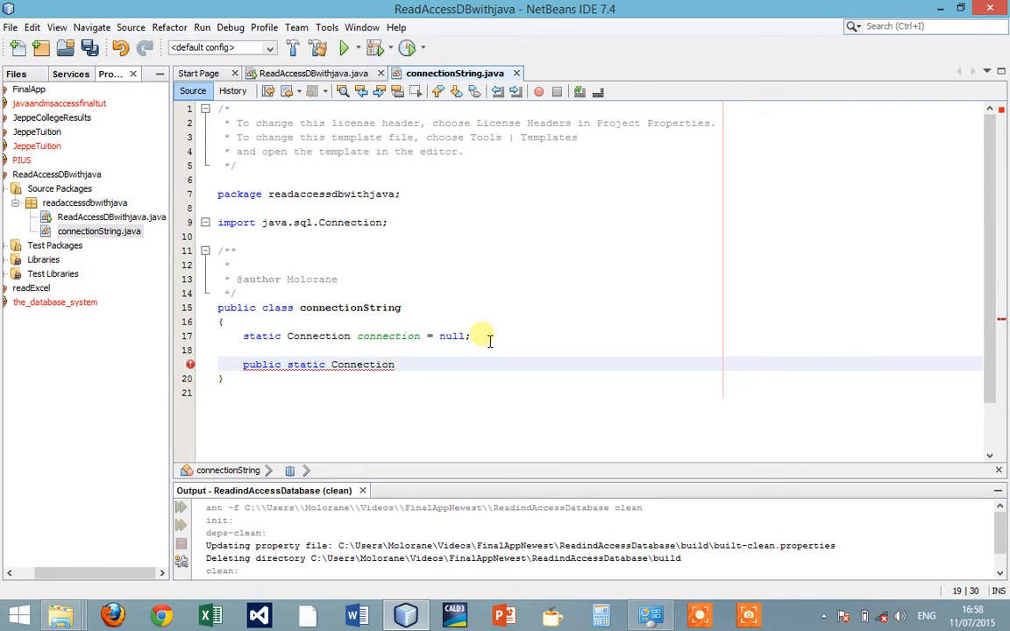
pyautogui.write(' ge')
pyautogui.write('tConnec')
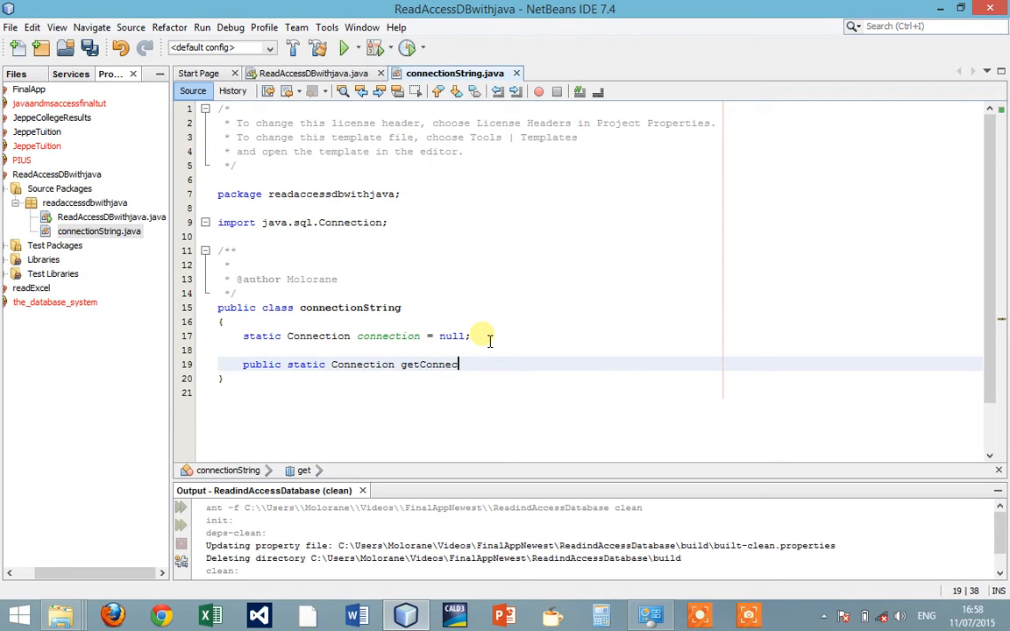
pyautogui.write('tion(')
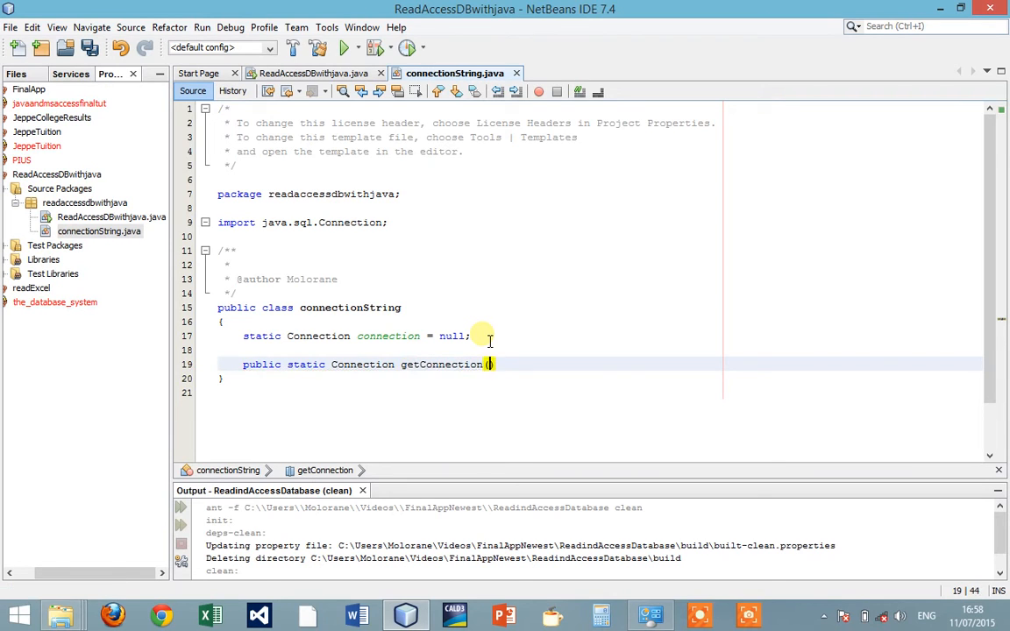
pyautogui.write(')')
pyautogui.press('Return')
pyautogui.write('{')
pyautogui.press('Return')
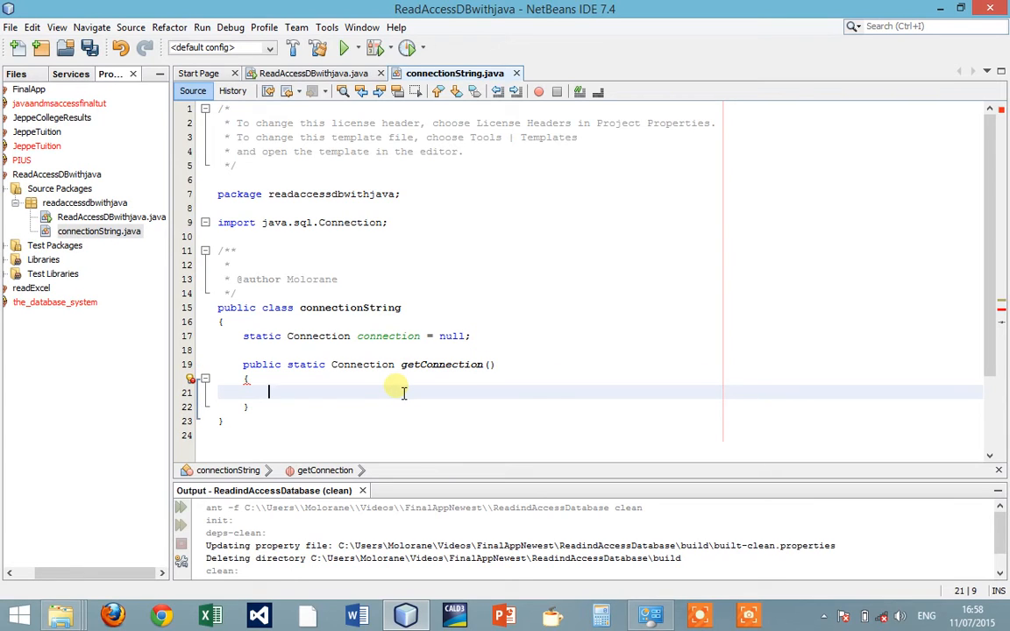
pyautogui.write('con')
pyautogui.write('nection')
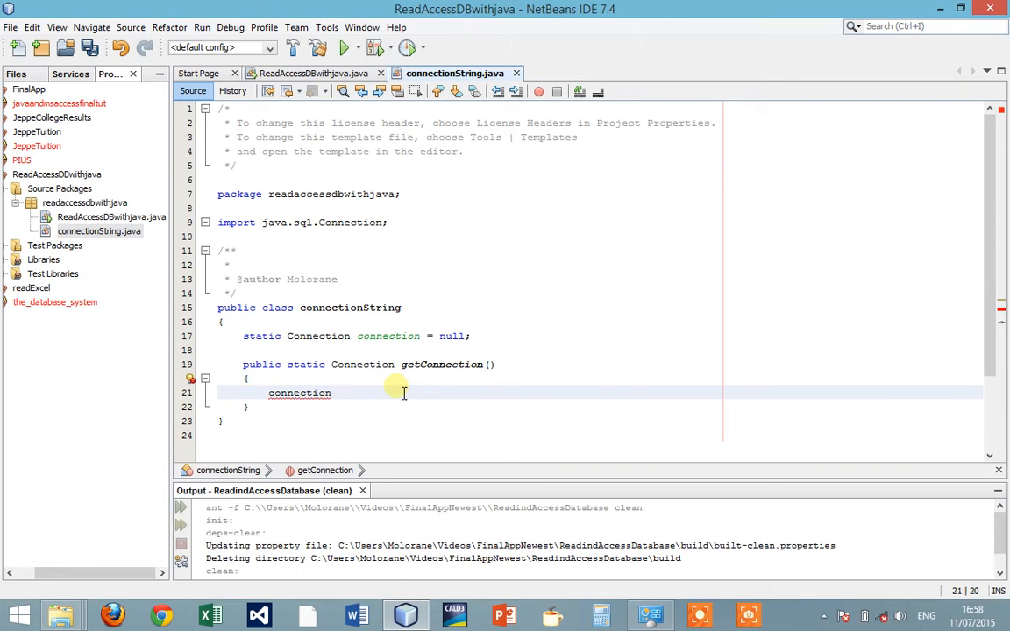
pyautogui.write(' = ')
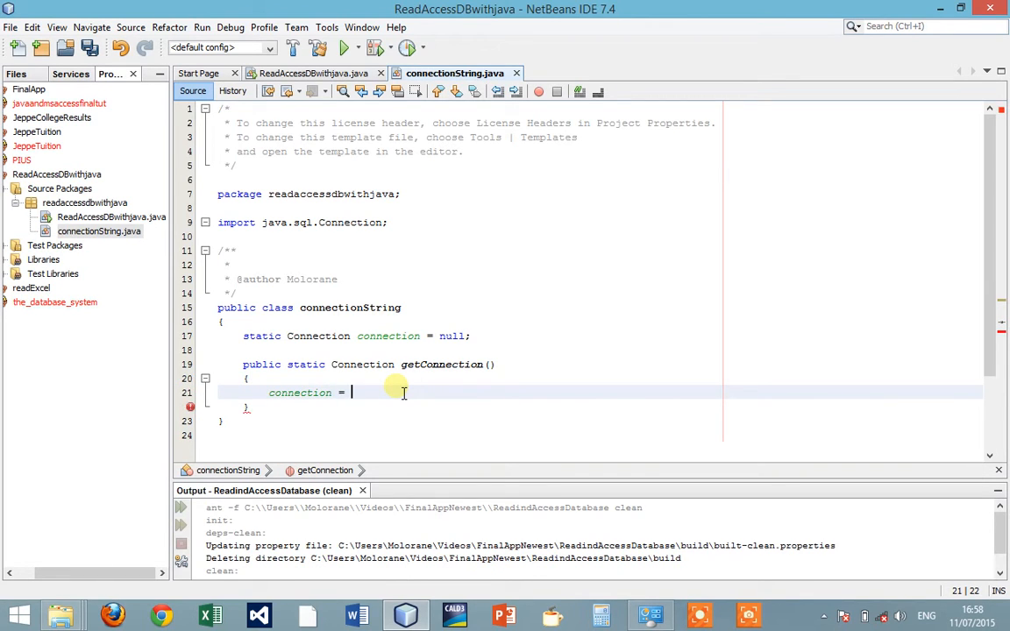
pyautogui.write('"";')
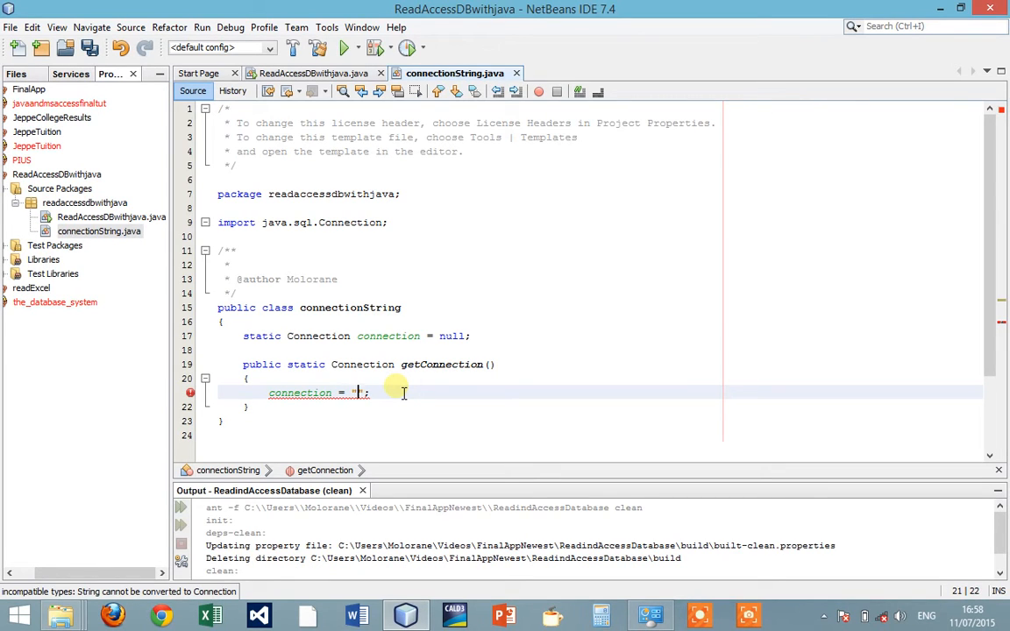
pyautogui.press('BackSpace')
pyautogui.press('BackSpace')
pyautogui.write('D')
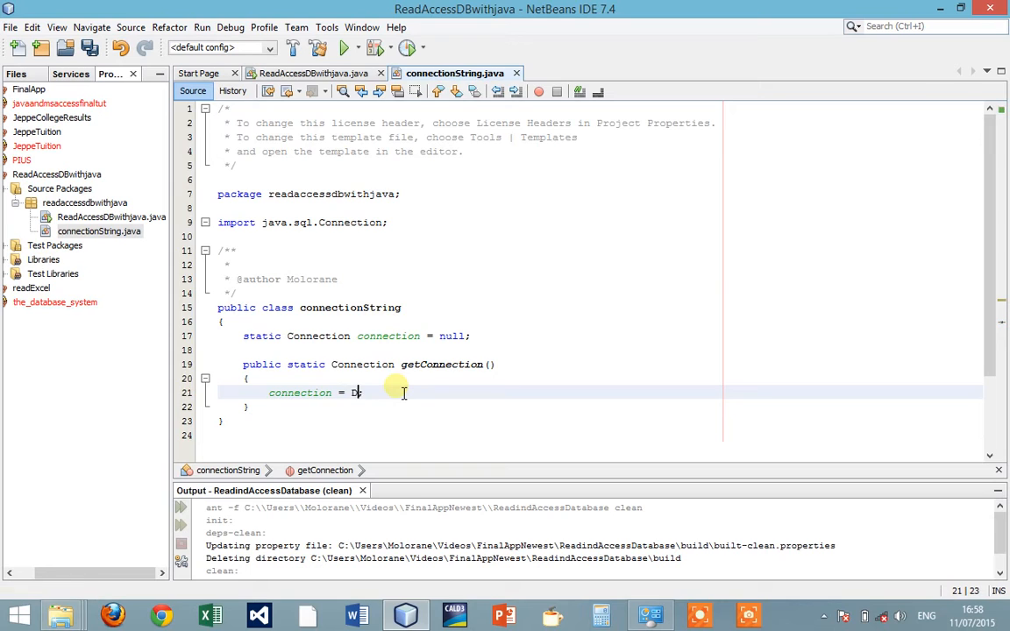
pyautogui.write('ri')
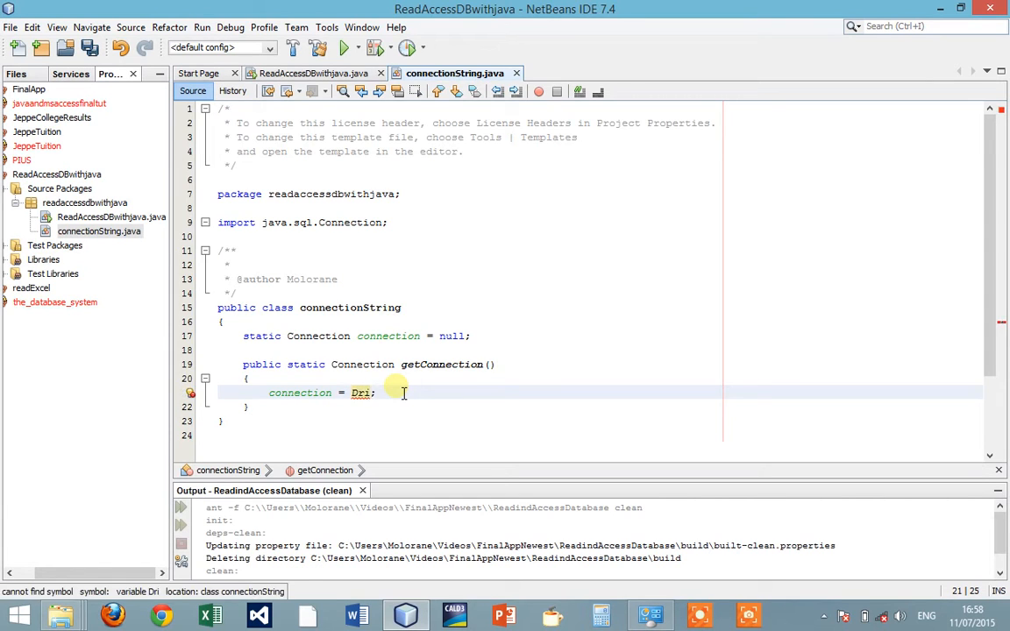
pyautogui.write('verManager')
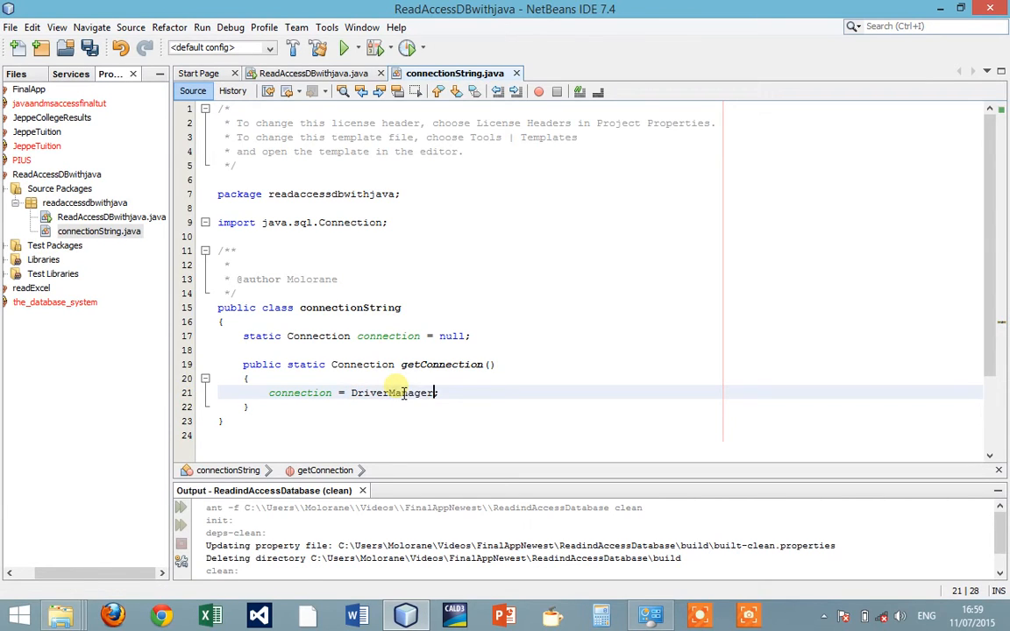
pyautogui.write('.')
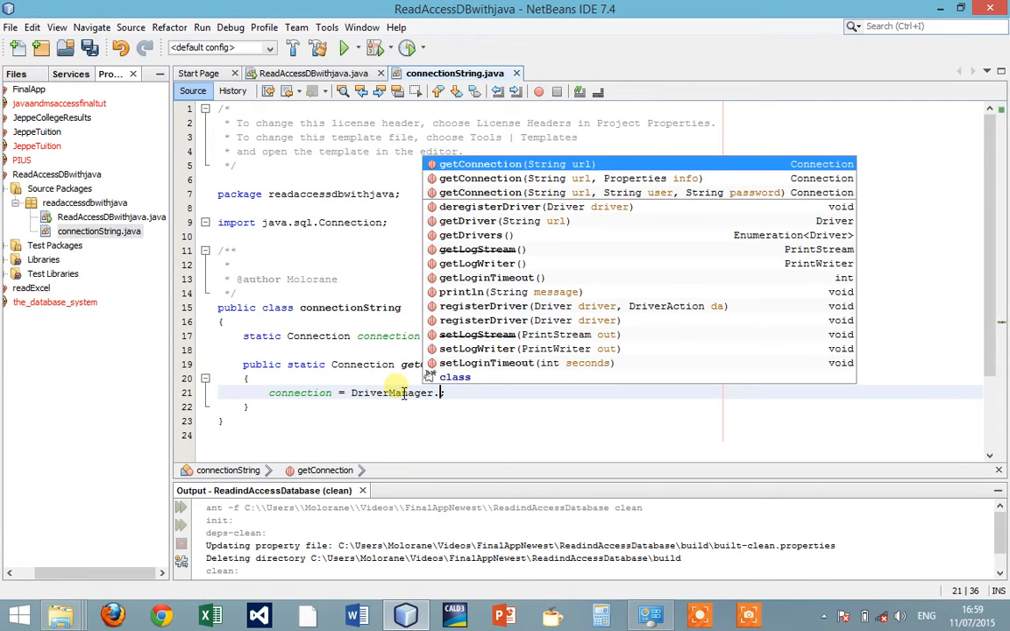
pyautogui.press('Return')
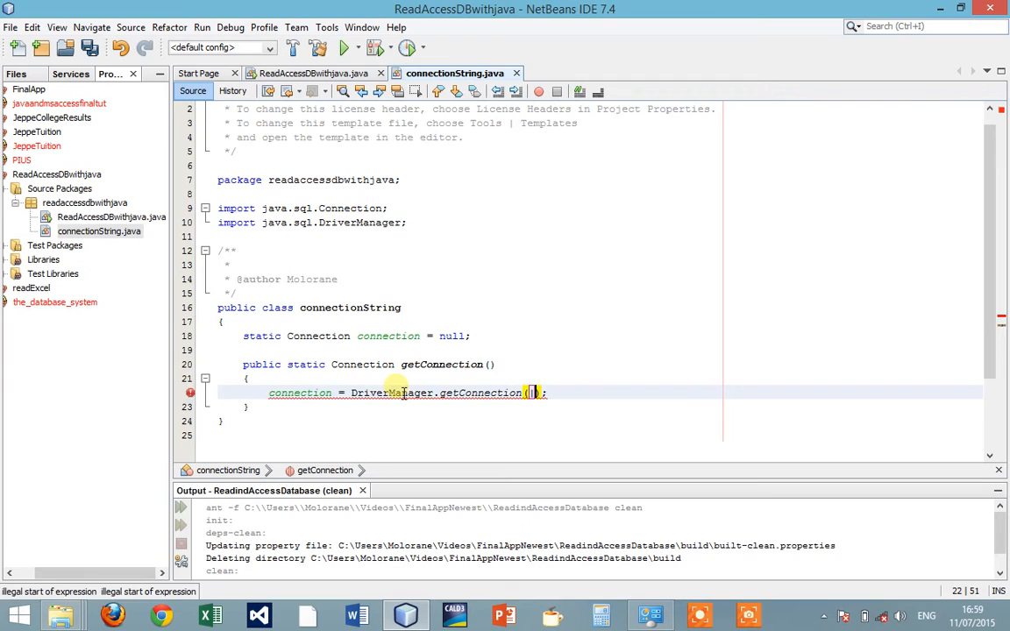
pyautogui.write('"')
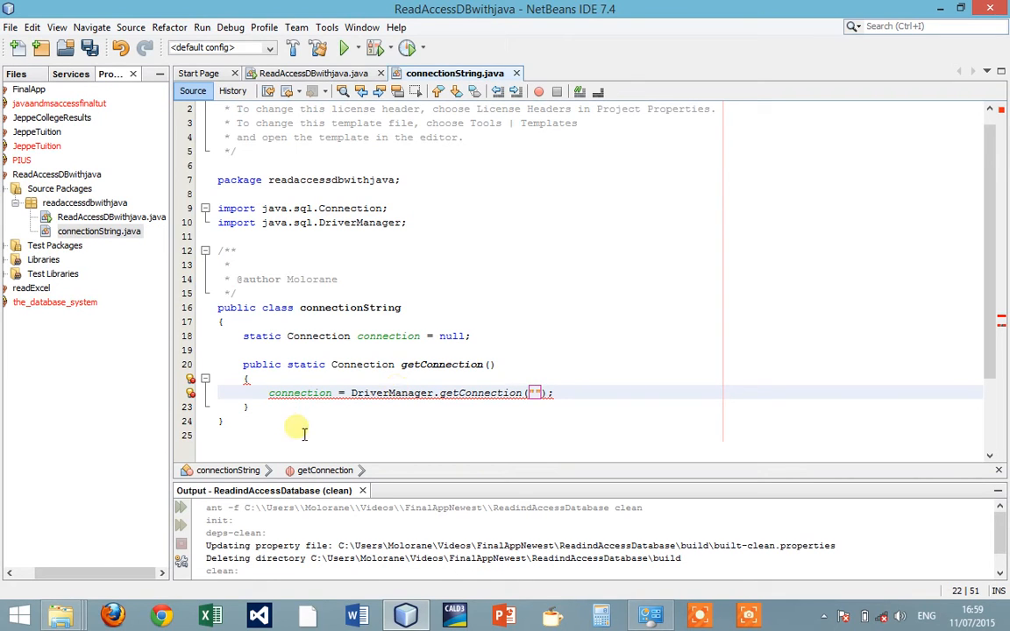
pyautogui.moveTo(83, 573); pyautogui.dragTo(63, 579)
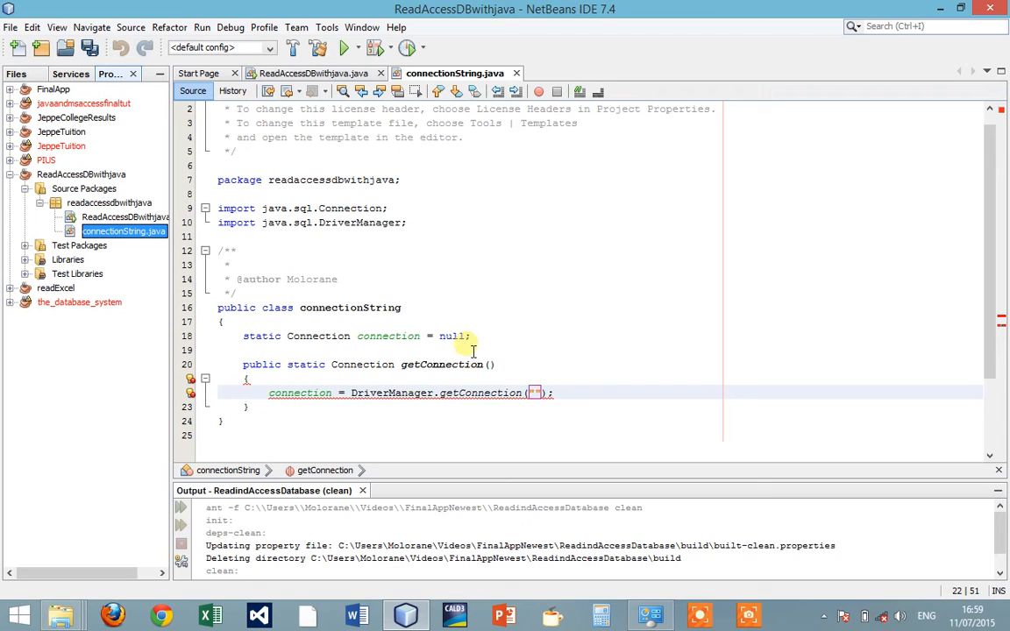
# Fill the connection string with jdbc:ucanaccess://C://mo/data.mdb
pyautogui.click(536, 393)
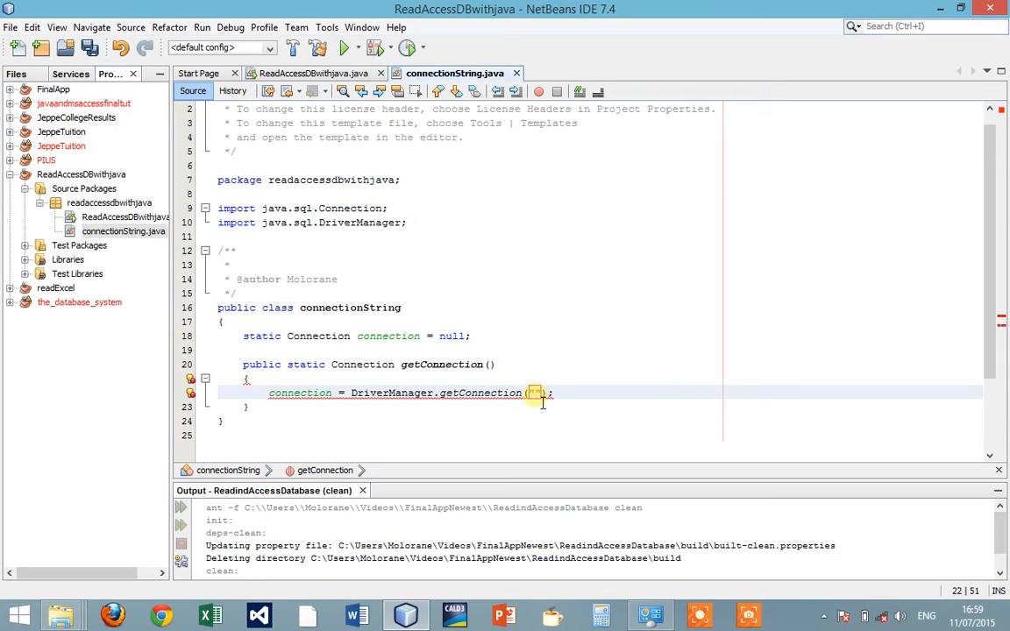
pyautogui.write('jdbc')
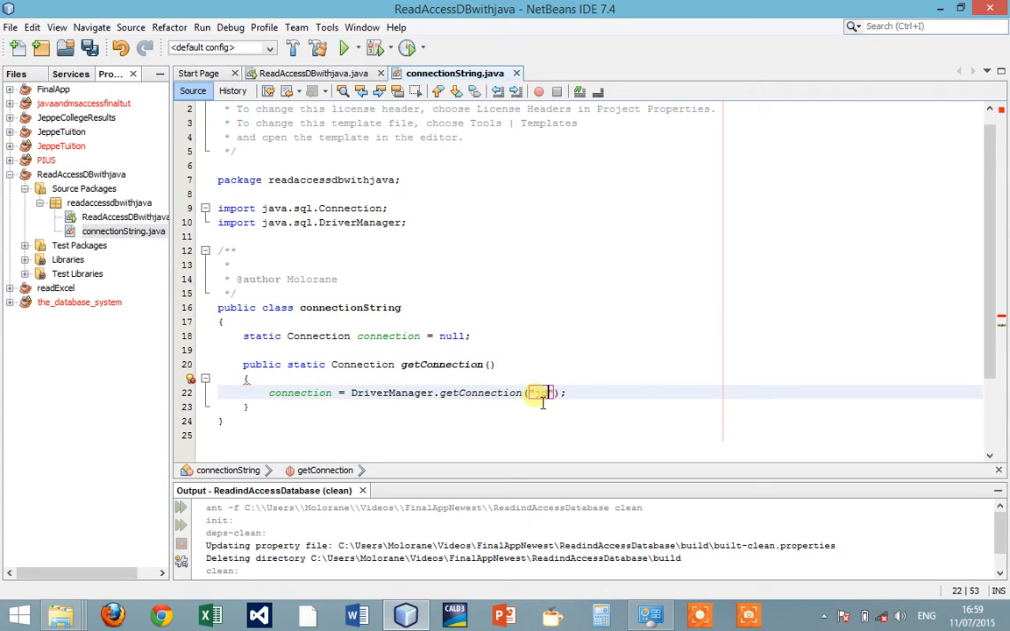
pyautogui.write(':')
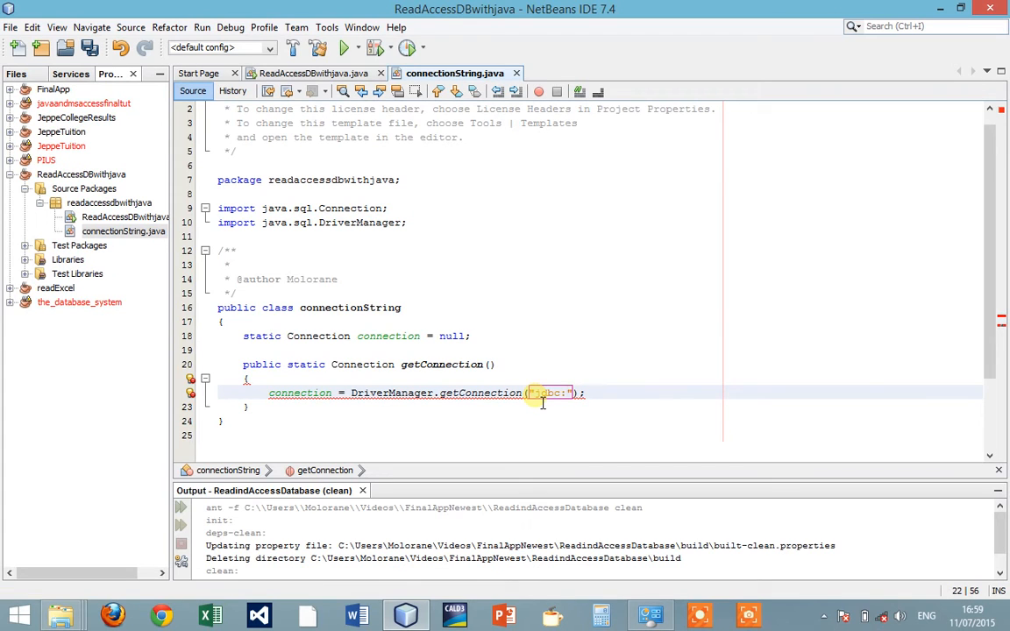
pyautogui.write('ucana')
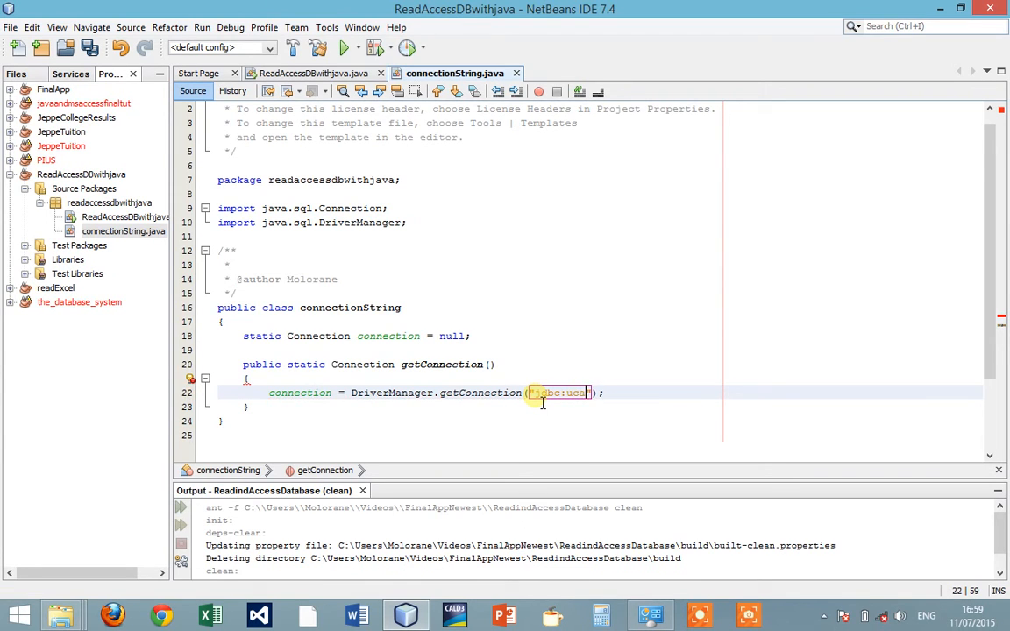
pyautogui.write('ccess')
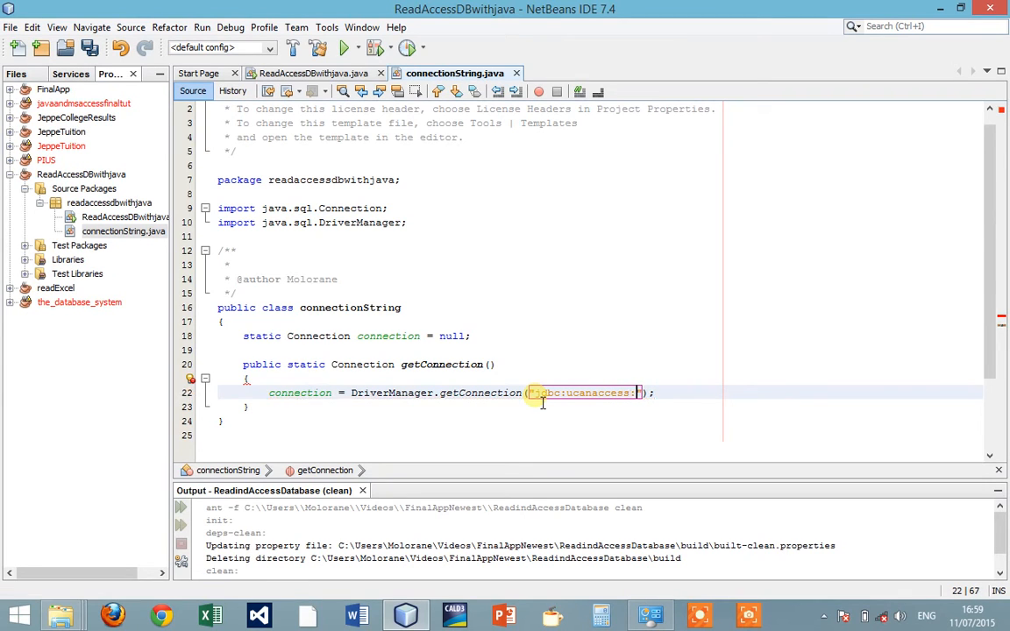
pyautogui.write(':')
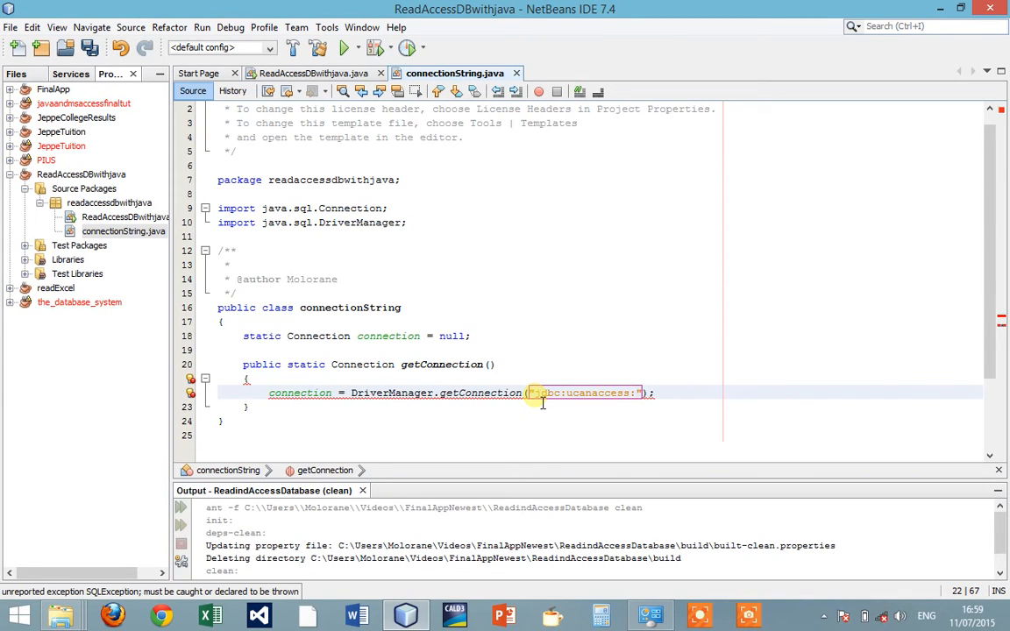
pyautogui.write('//')
pyautogui.write('C')
pyautogui.write(':')
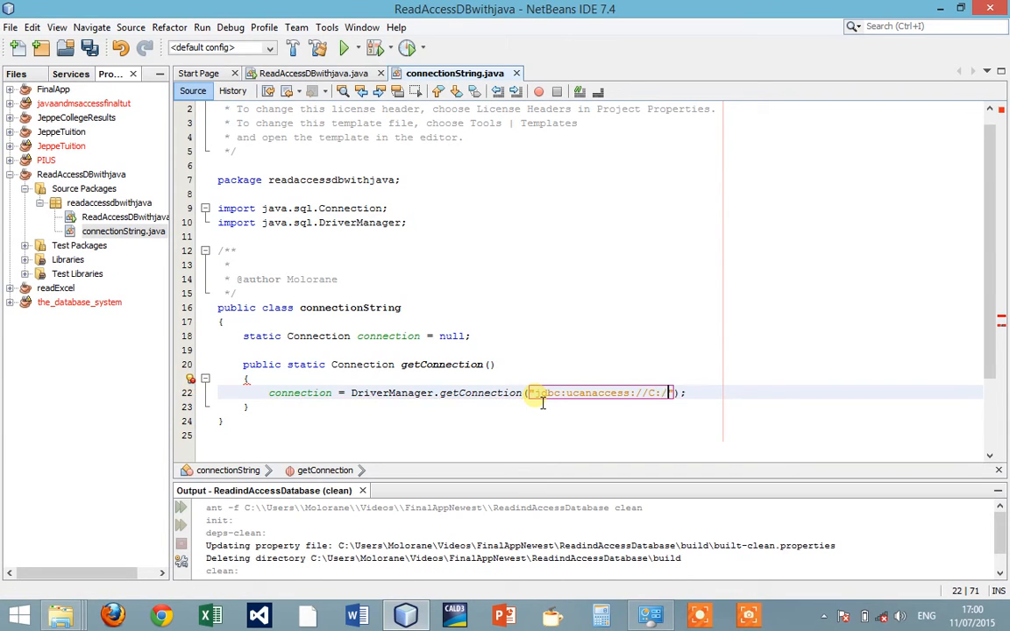
pyautogui.write('//')
pyautogui.write('mo')
pyautogui.write('/')
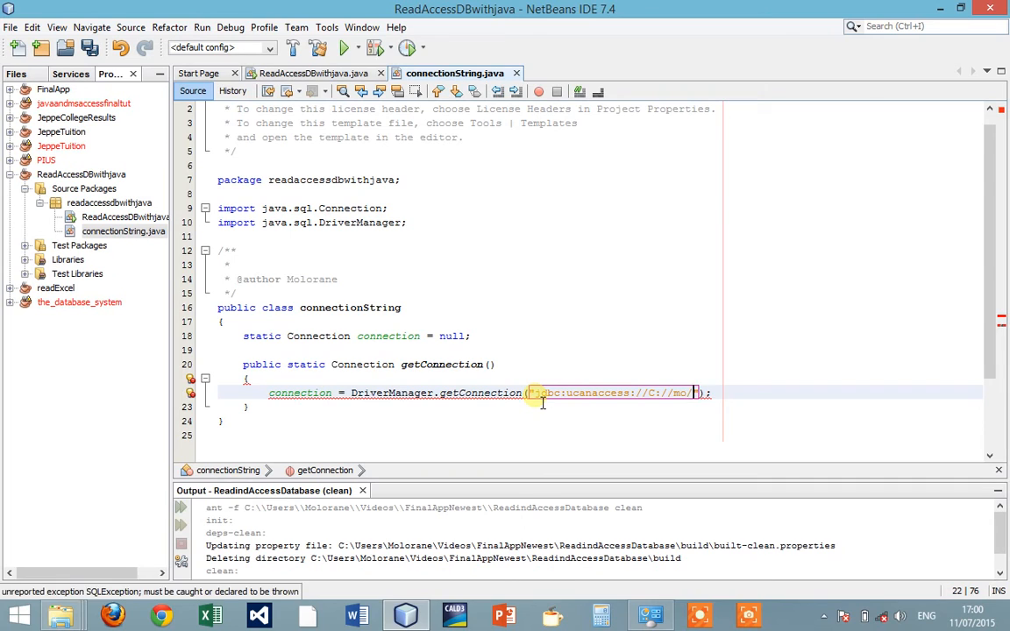
pyautogui.write('data.')
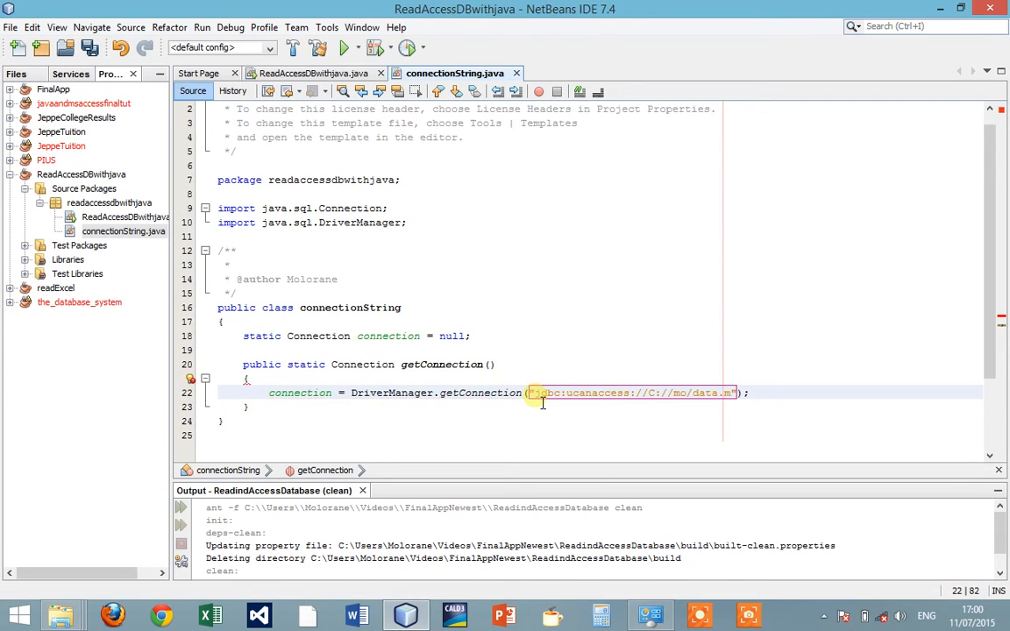
pyautogui.write('mdb')
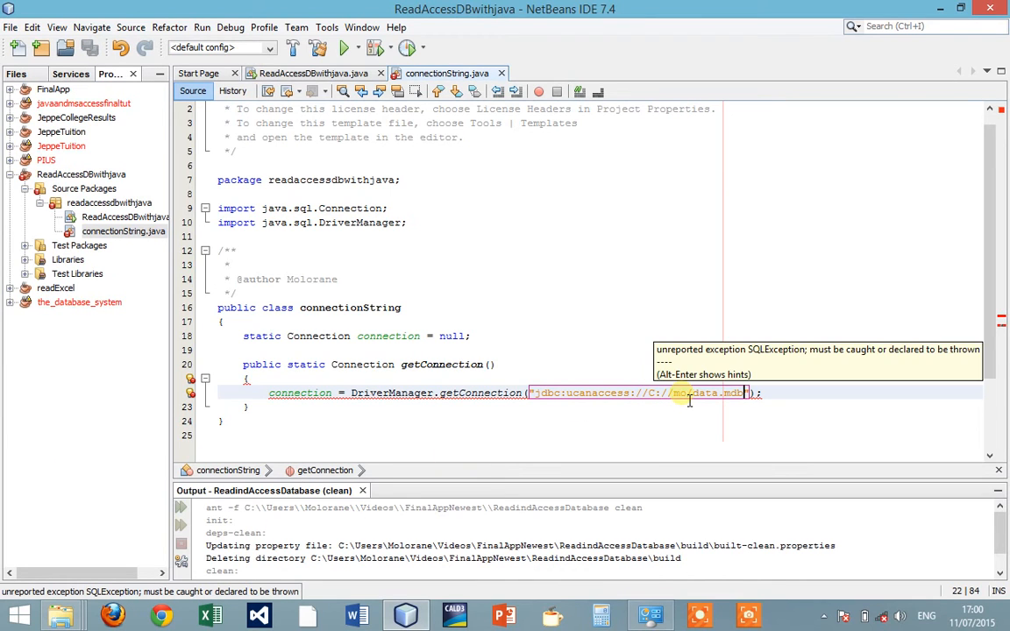
pyautogui.moveTo(59, 617)
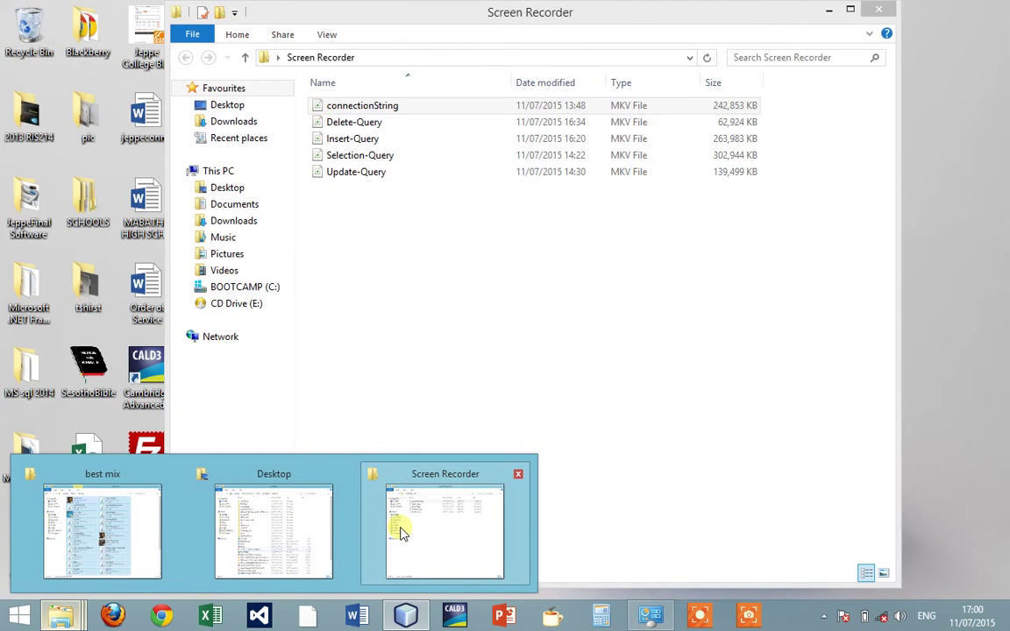
# Browse to C:\mo in File Explorer and launch the data database file
pyautogui.click(445, 534)
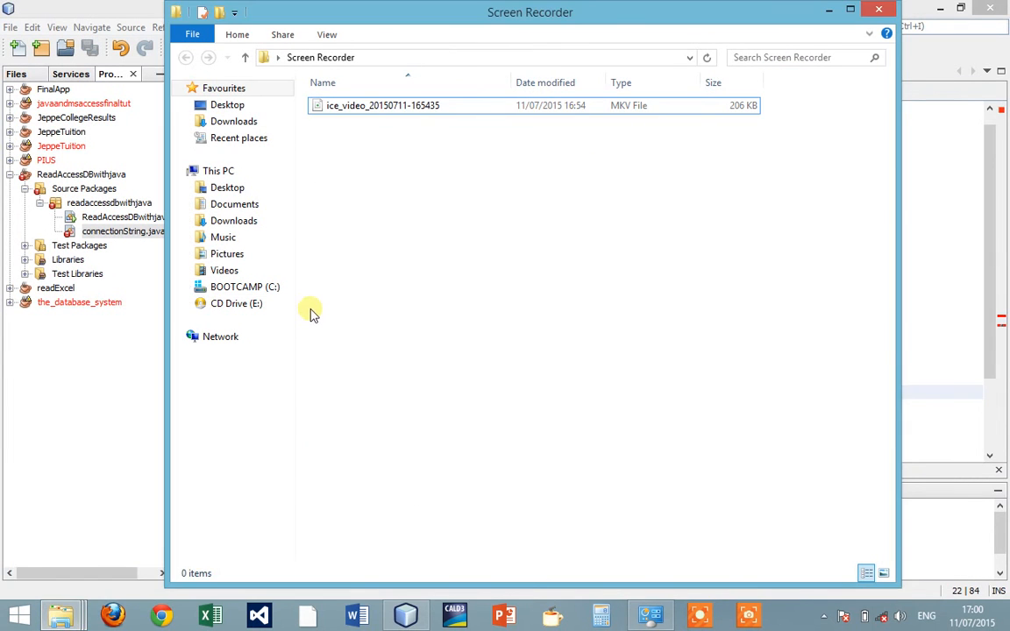
pyautogui.click(244, 286)
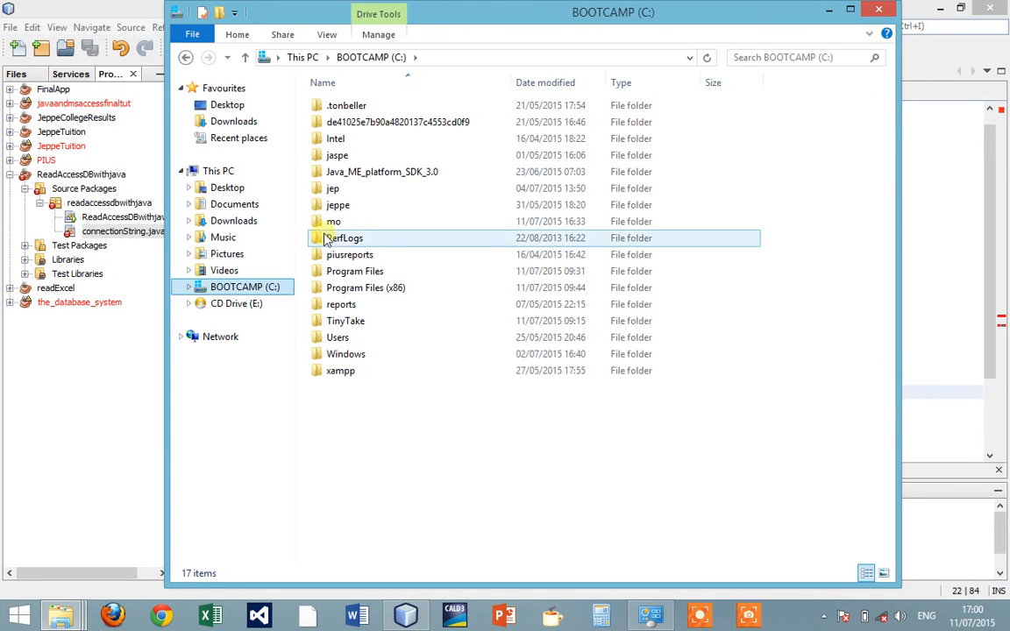
pyautogui.doubleClick(333, 221)
pyautogui.click(336, 106)
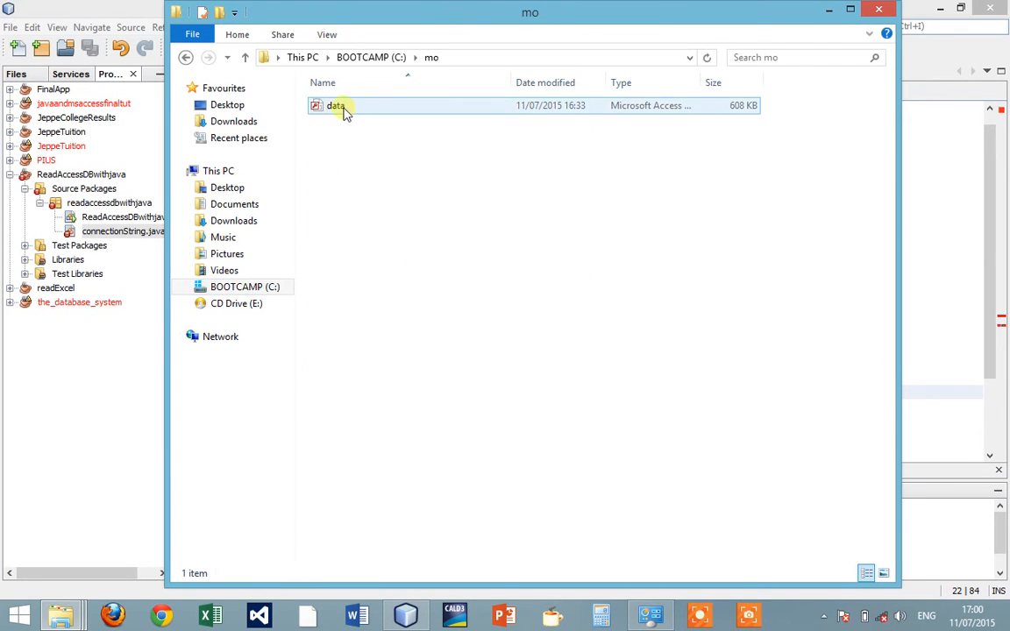
pyautogui.doubleClick(336, 106)
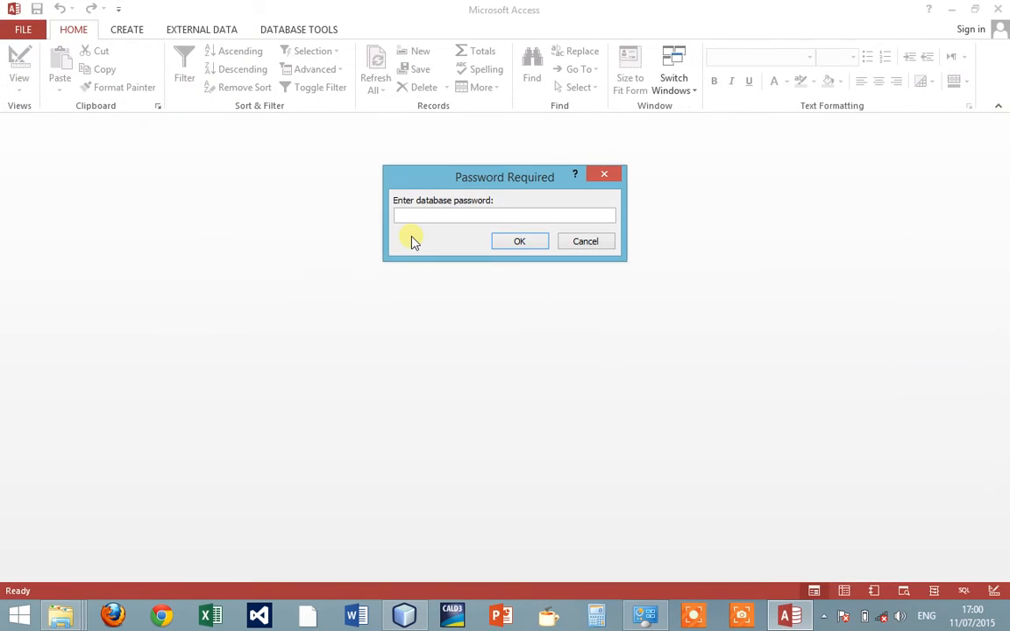
pyautogui.write('*')
# Unlock the database with its password, view Table1's records, then close Access
pyautogui.click(519, 241)
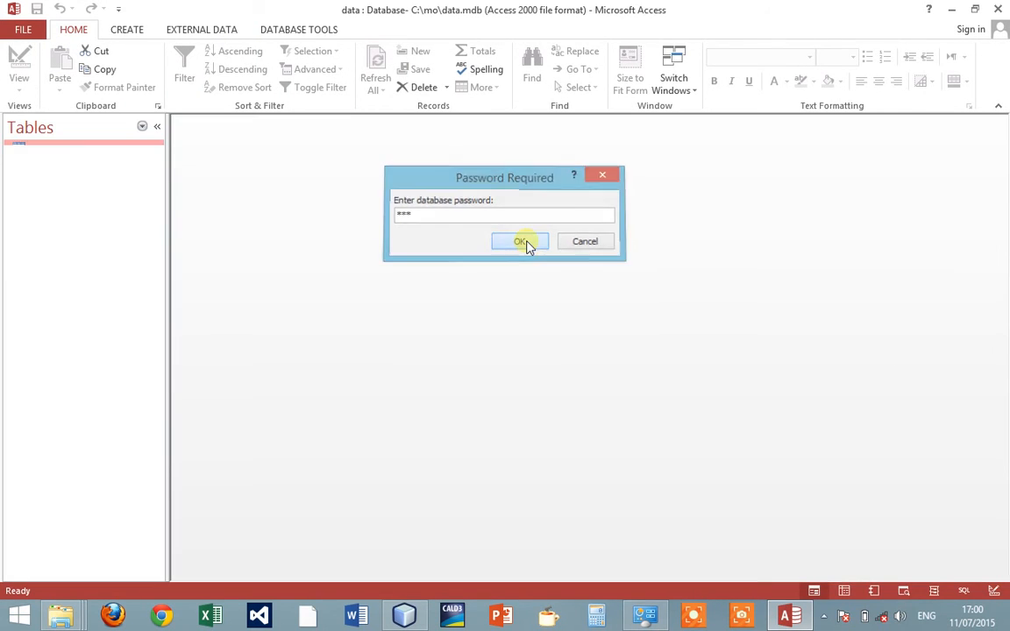
pyautogui.click(46, 148)
pyautogui.doubleClick(46, 148)
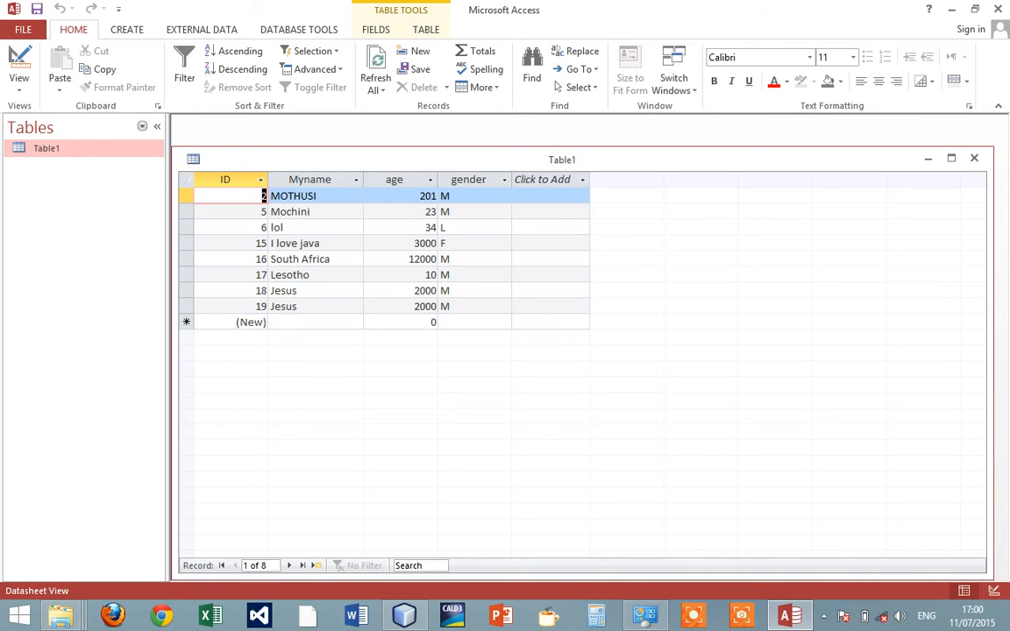
pyautogui.click(1002, 9)
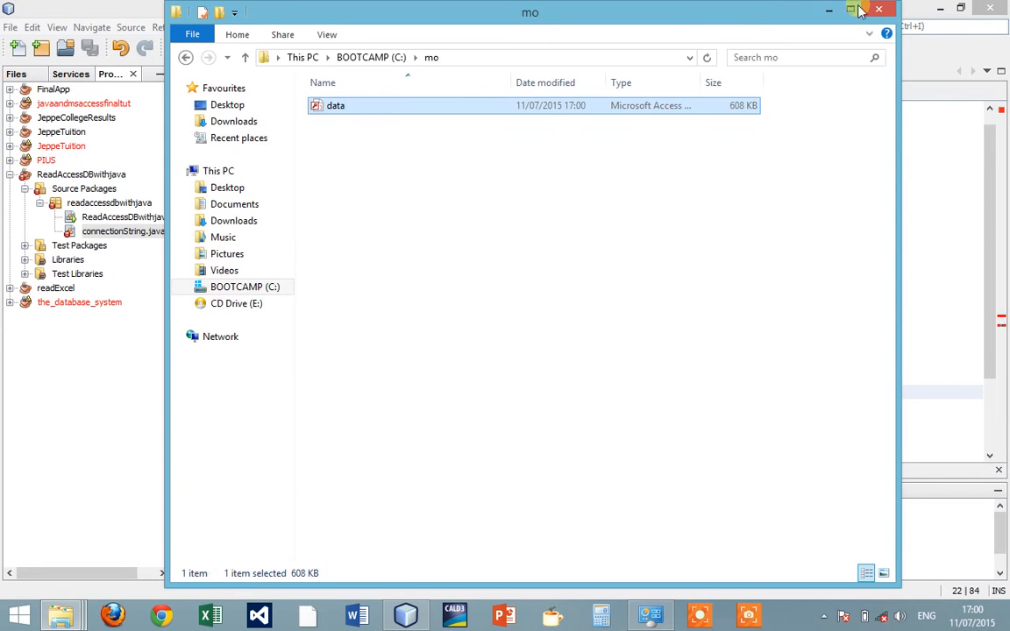
# Wrap the getConnection call in a try block followed by an empty catch clause
pyautogui.click(831, 12)
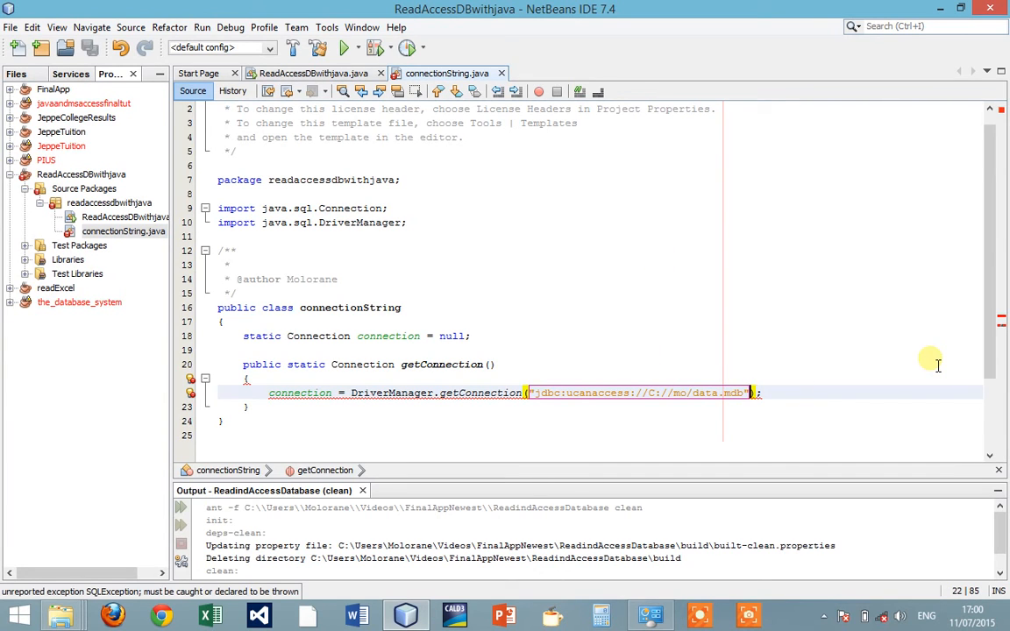
pyautogui.write(',""')
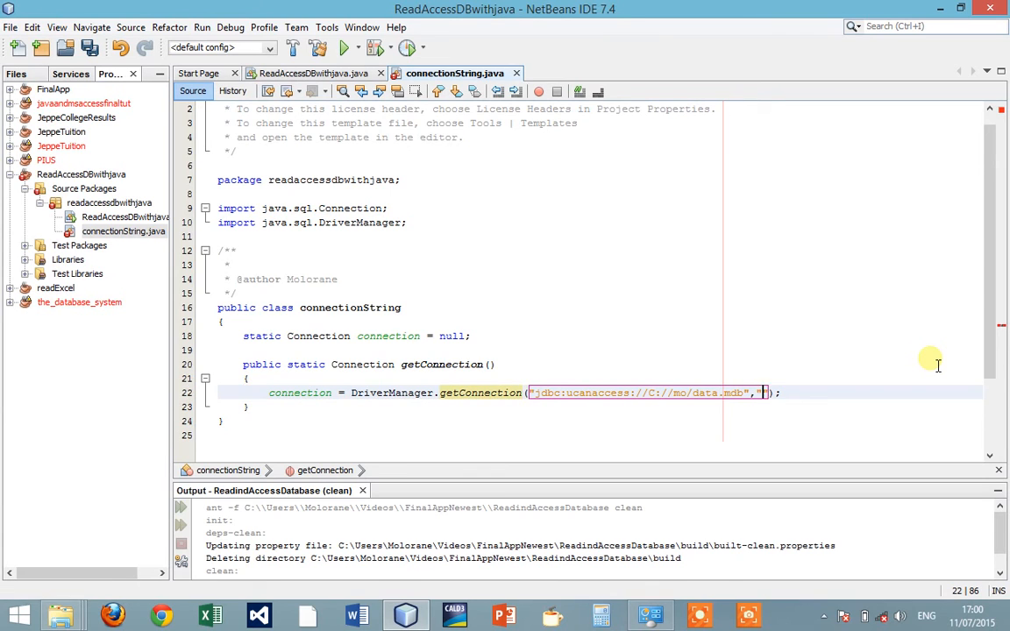
pyautogui.write(',""')
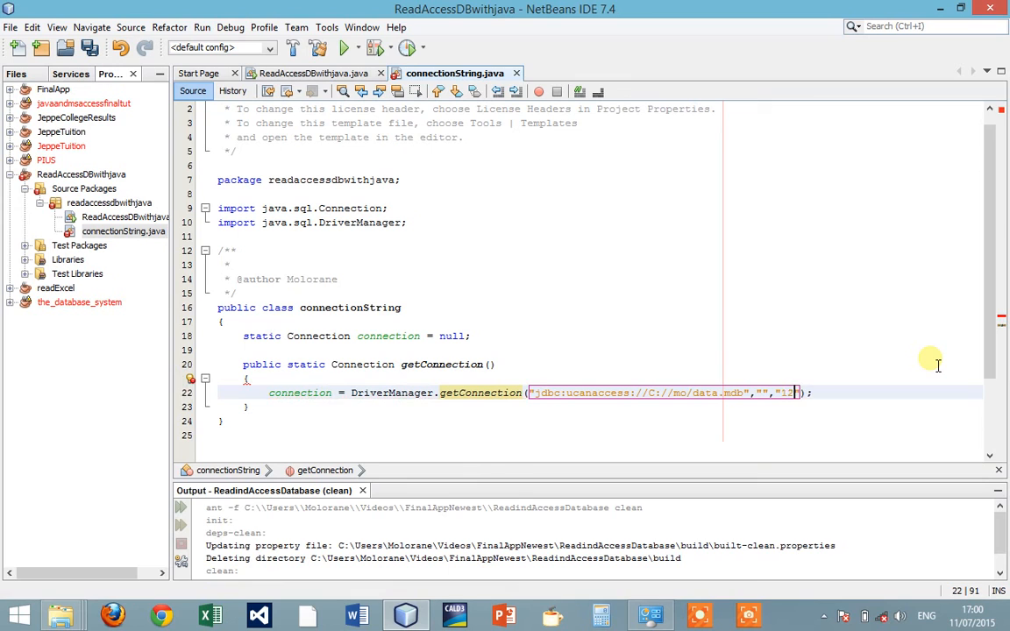
pyautogui.write('123')
pyautogui.hotkey('ctrl', 's')
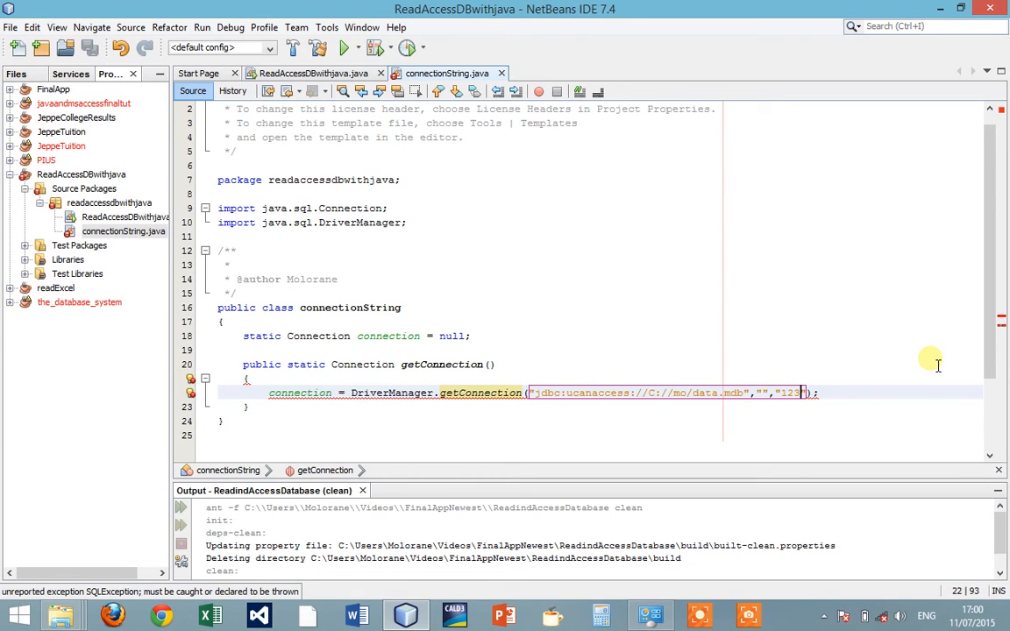
pyautogui.click(250, 377)
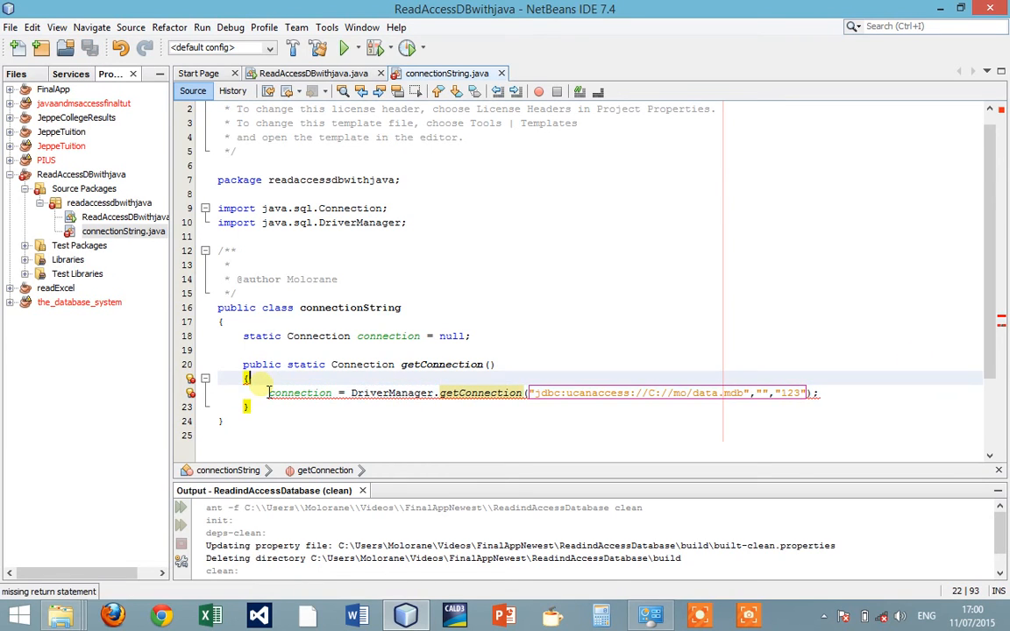
pyautogui.press('Return')
pyautogui.write('try')
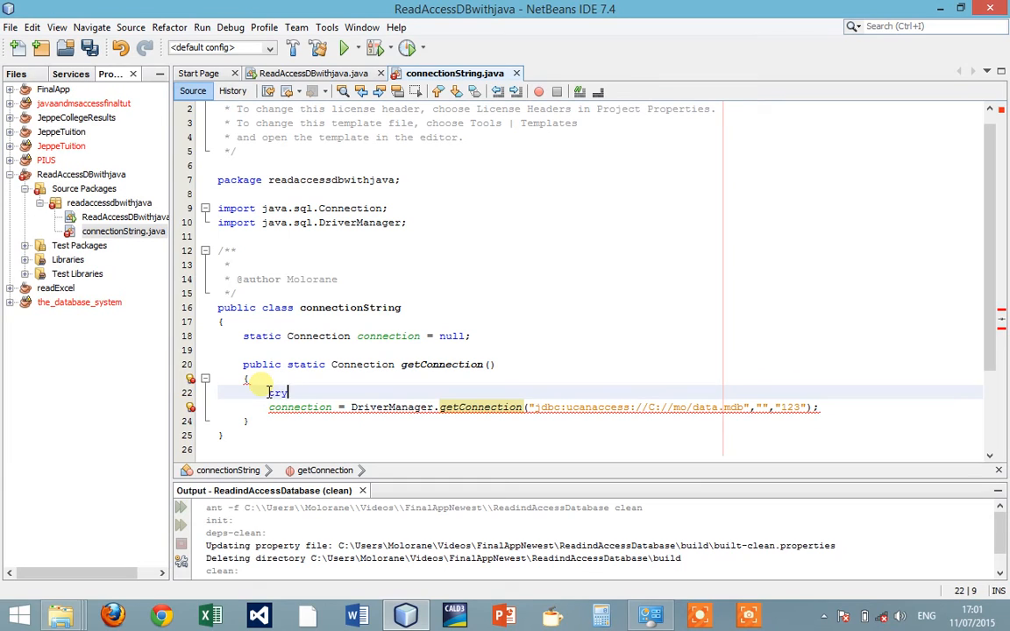
pyautogui.press('Return')
pyautogui.write('{')
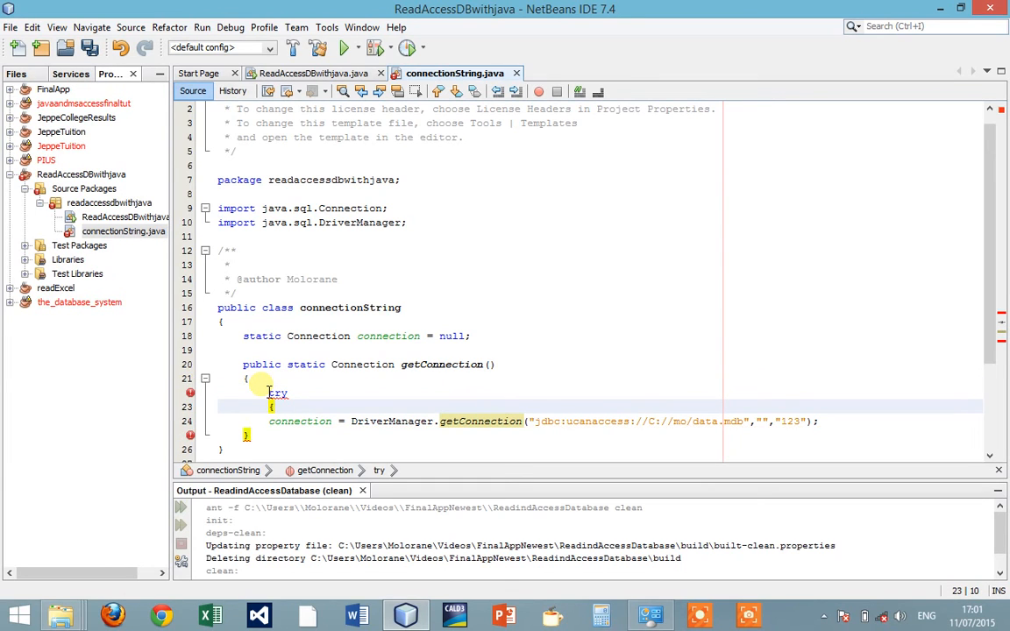
pyautogui.click(833, 421)
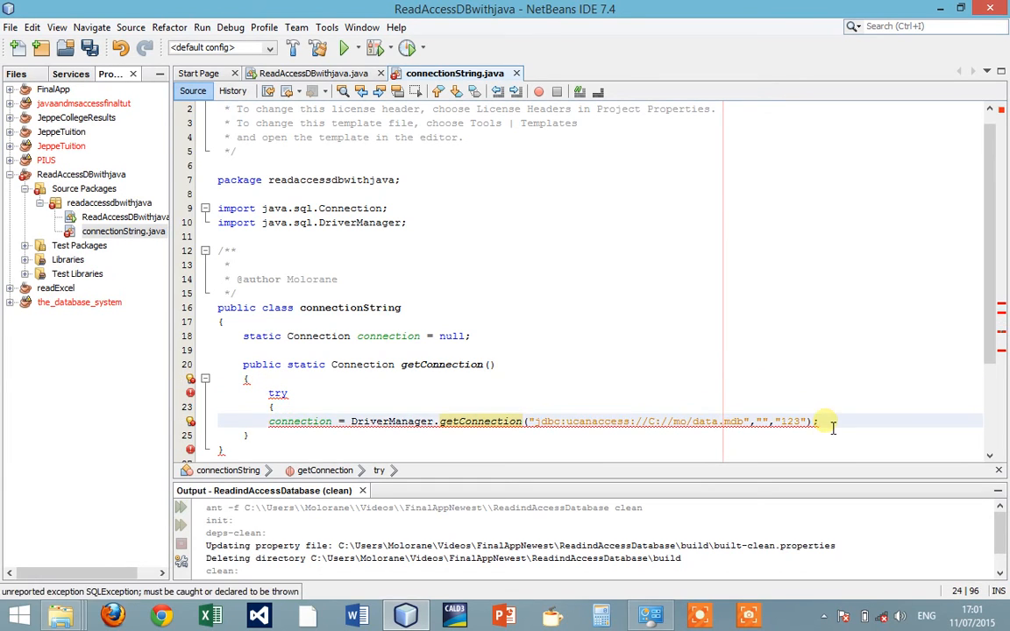
pyautogui.press('Return')
pyautogui.write('}')
pyautogui.press('Return')
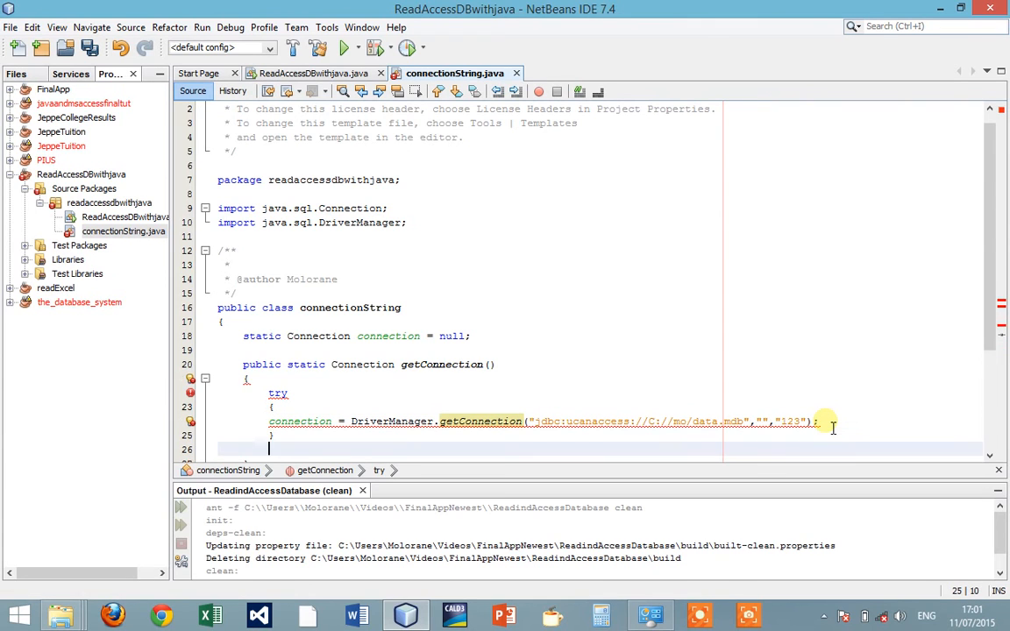
pyautogui.write('catch')
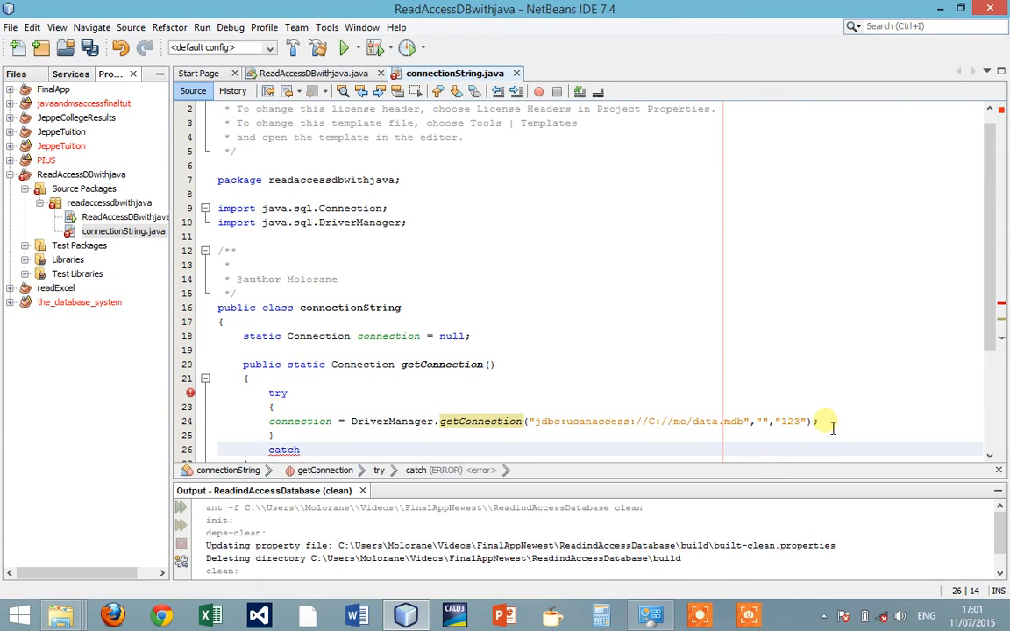
pyautogui.write('(Excep')
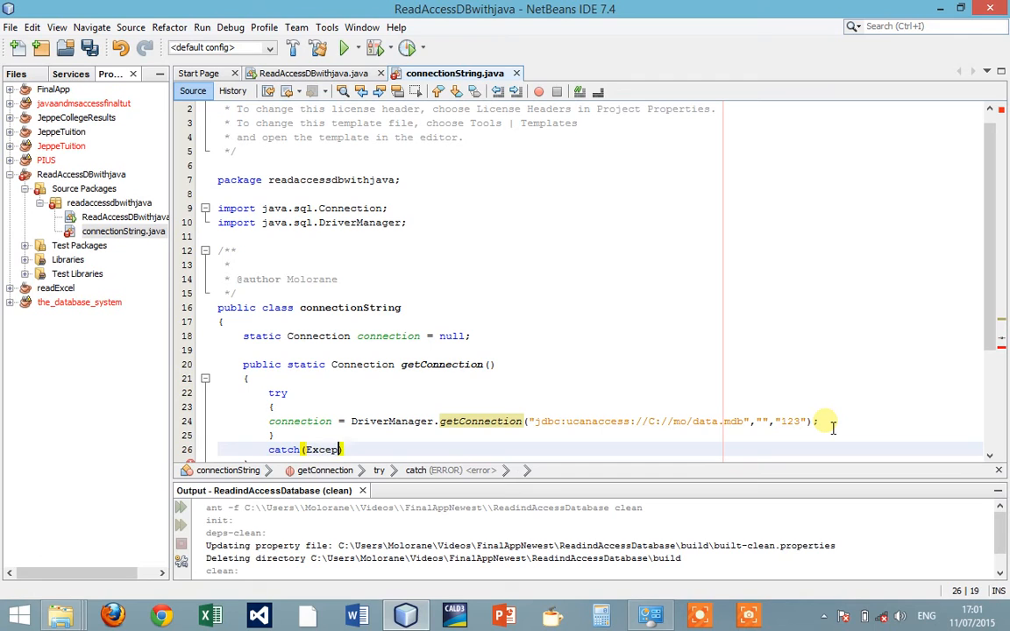
pyautogui.write('tion ')
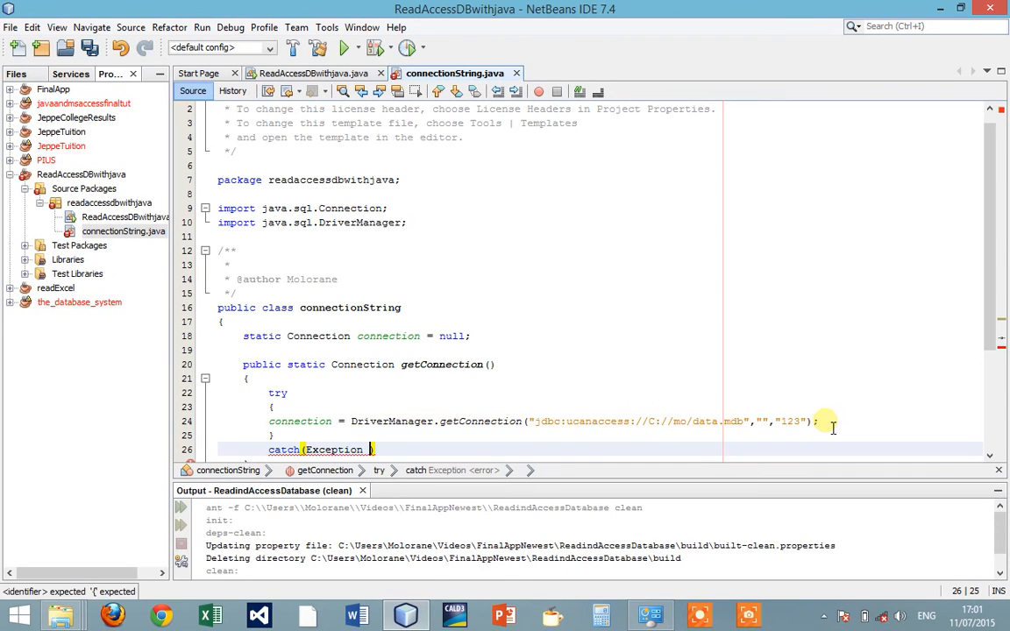
pyautogui.write('ex')
pyautogui.press('End')
pyautogui.press('Return')
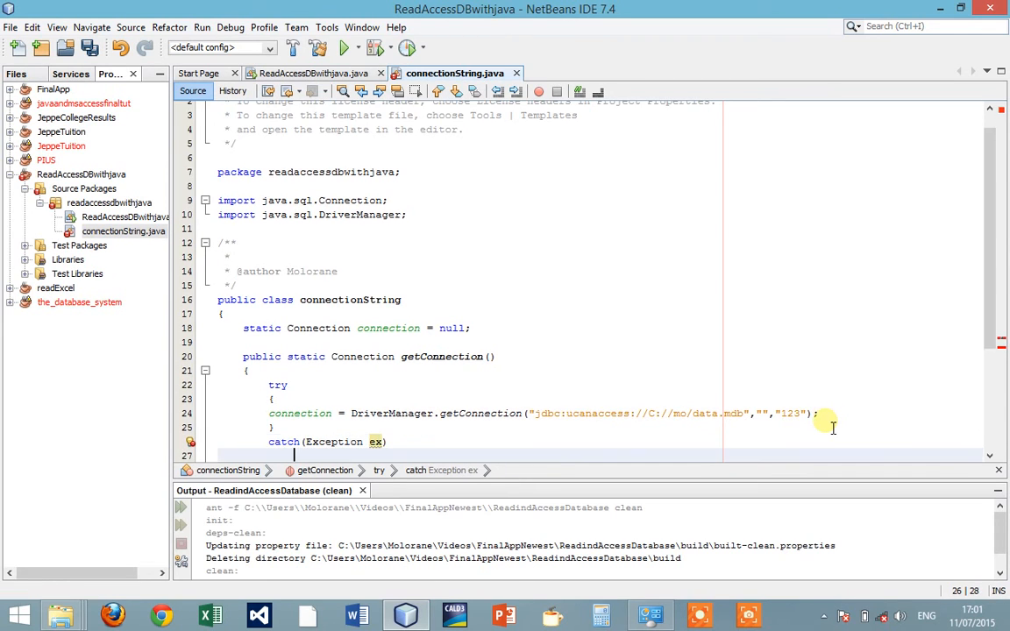
pyautogui.write('{')
pyautogui.scroll(-2, 763, 351)
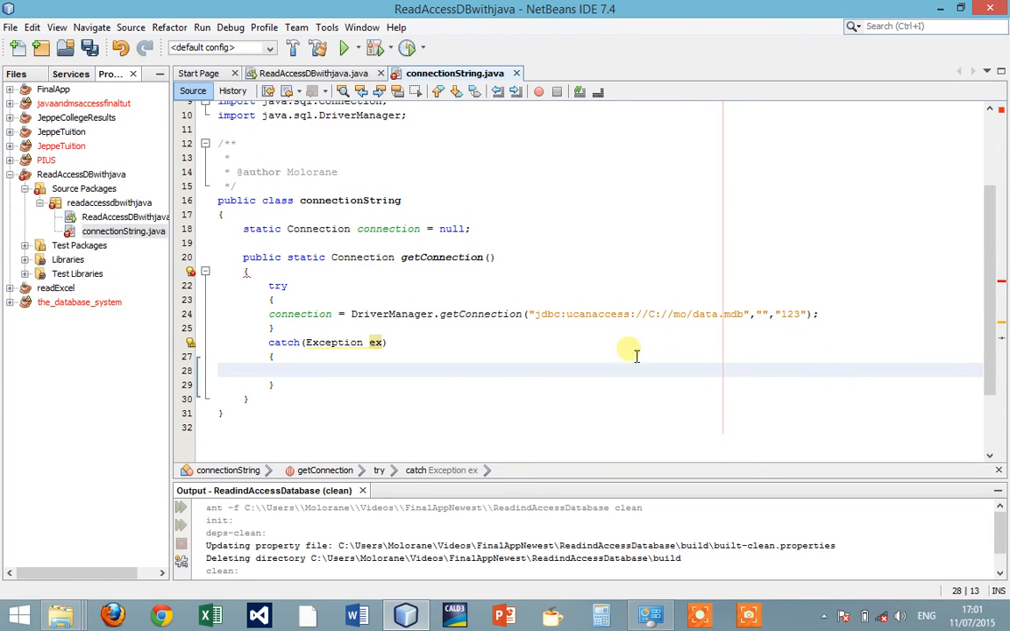
# Indent the connection statement inside try and end the method with return connection;
pyautogui.click(269, 314)
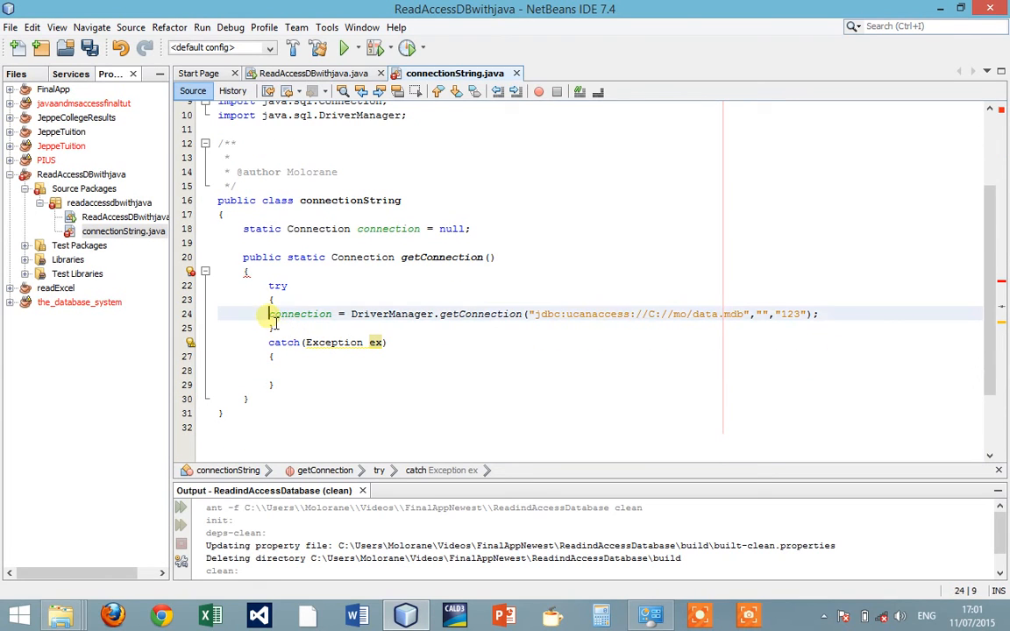
pyautogui.press('Tab')
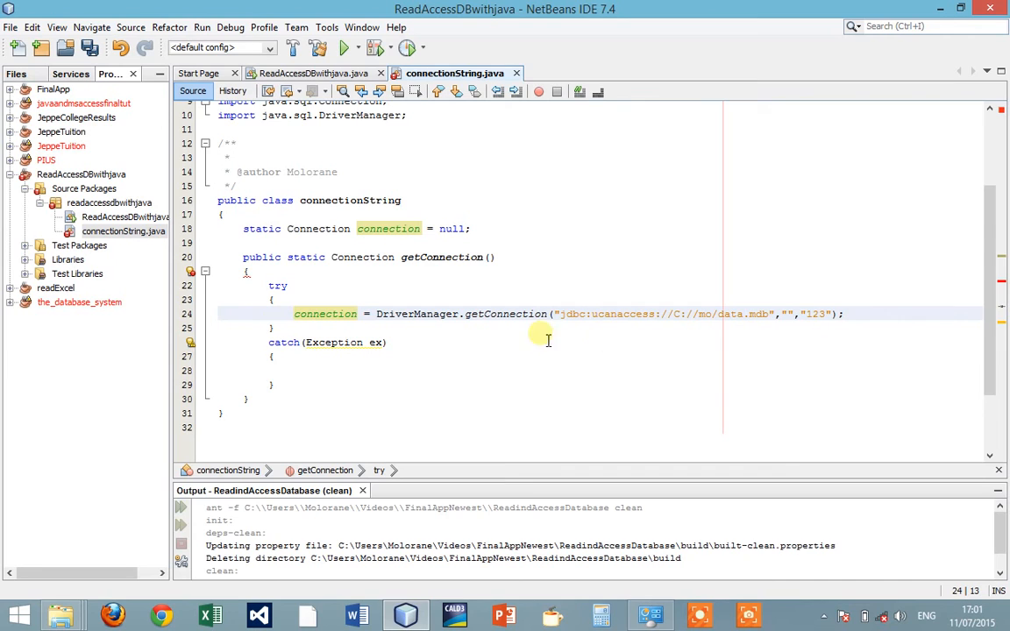
pyautogui.click(308, 386)
pyautogui.press('Return')
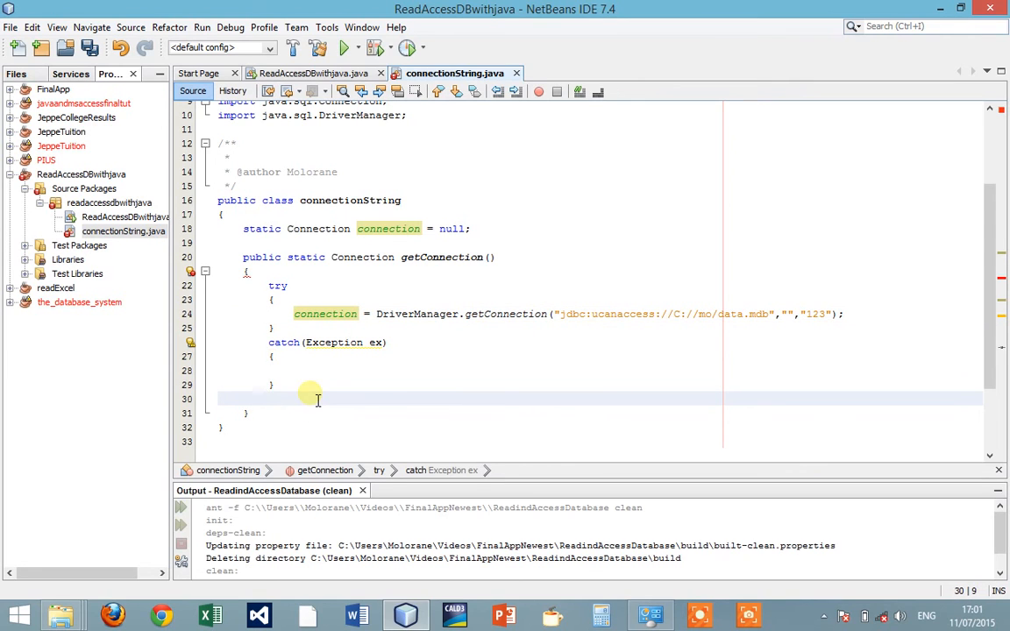
pyautogui.write('retur')
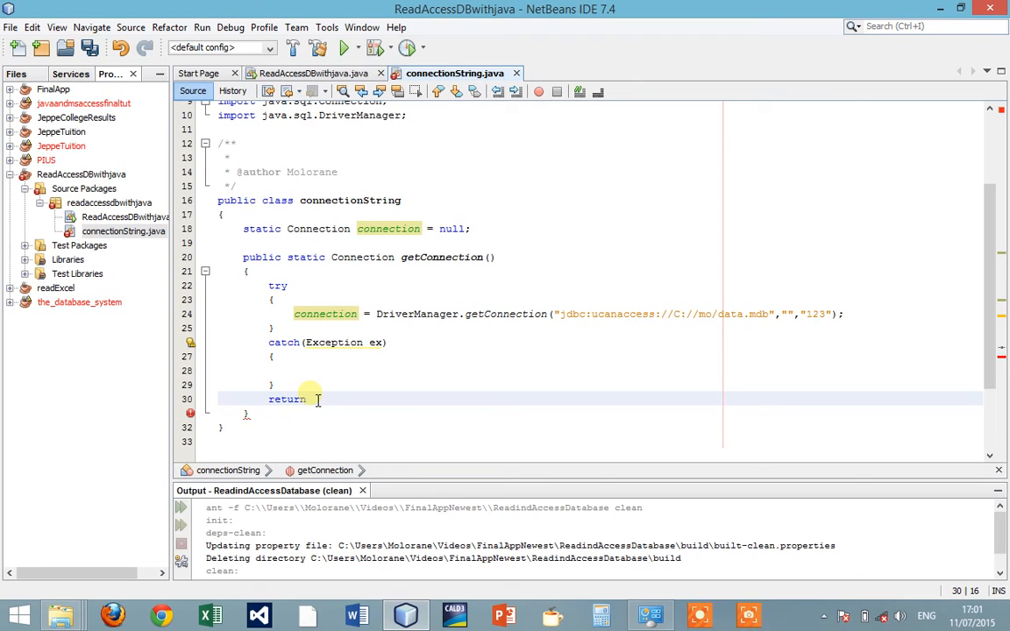
pyautogui.write('nn')
pyautogui.hotkey('ctrl', 'space')
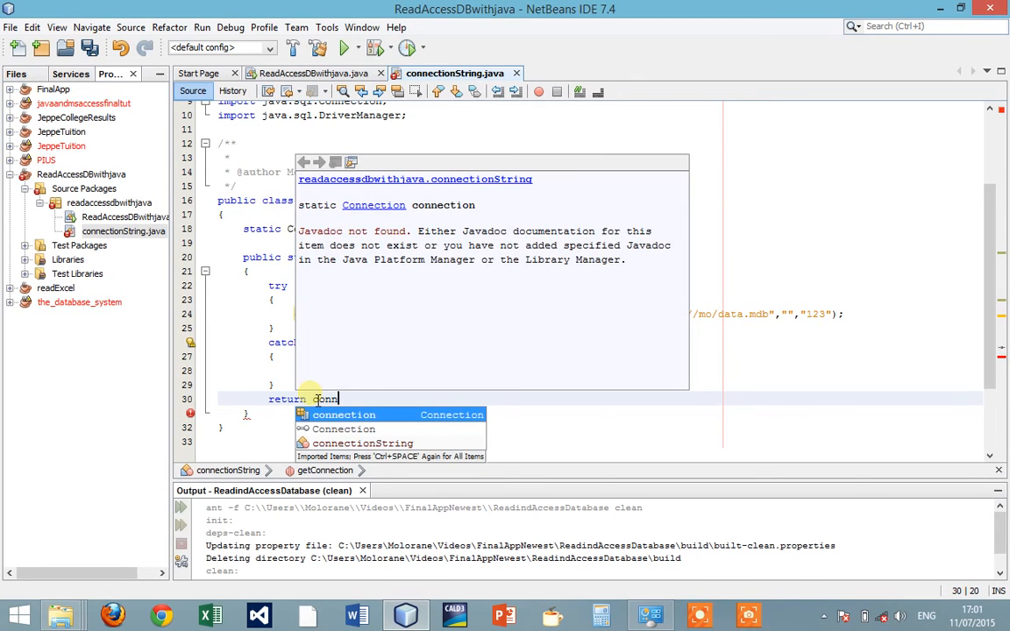
pyautogui.press('Return')
pyautogui.write(';')
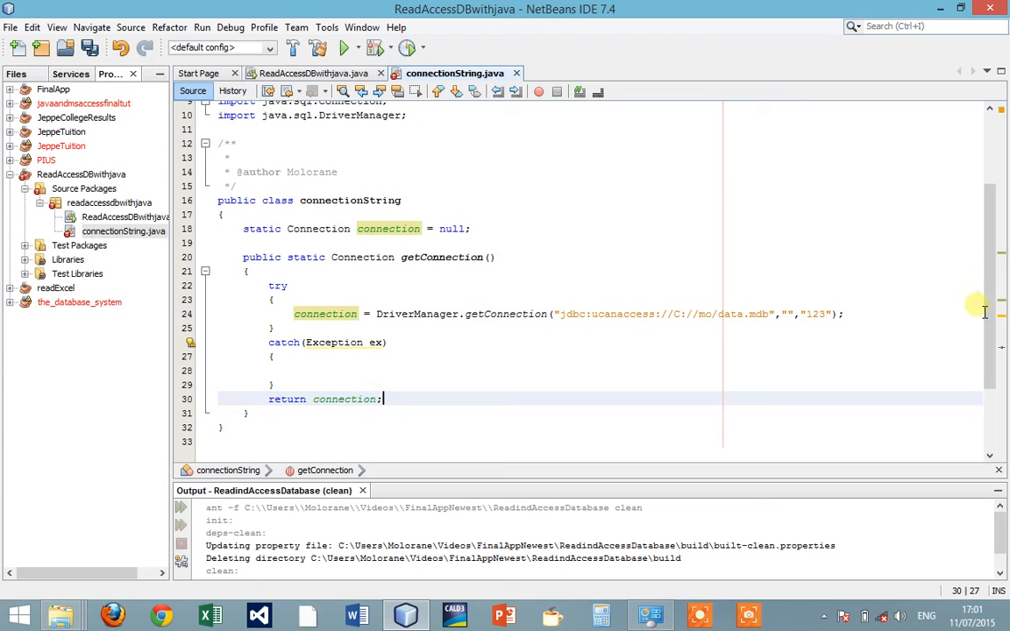
# Add System.out.println("---Connection Successful---"); after the getConnection call and save the file
pyautogui.click(872, 316)
pyautogui.press('Return')
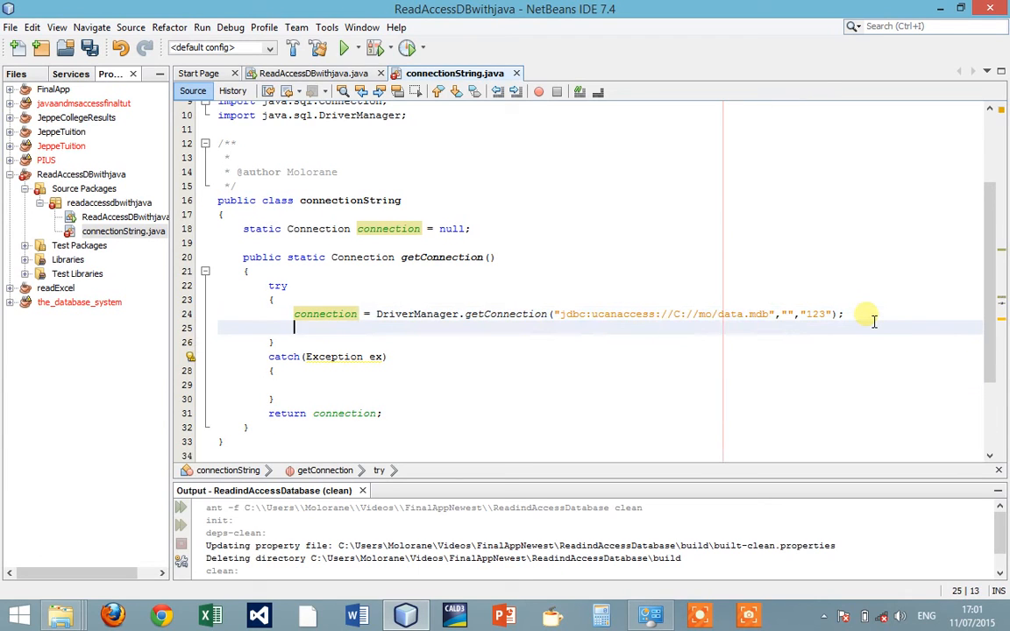
pyautogui.write('System')
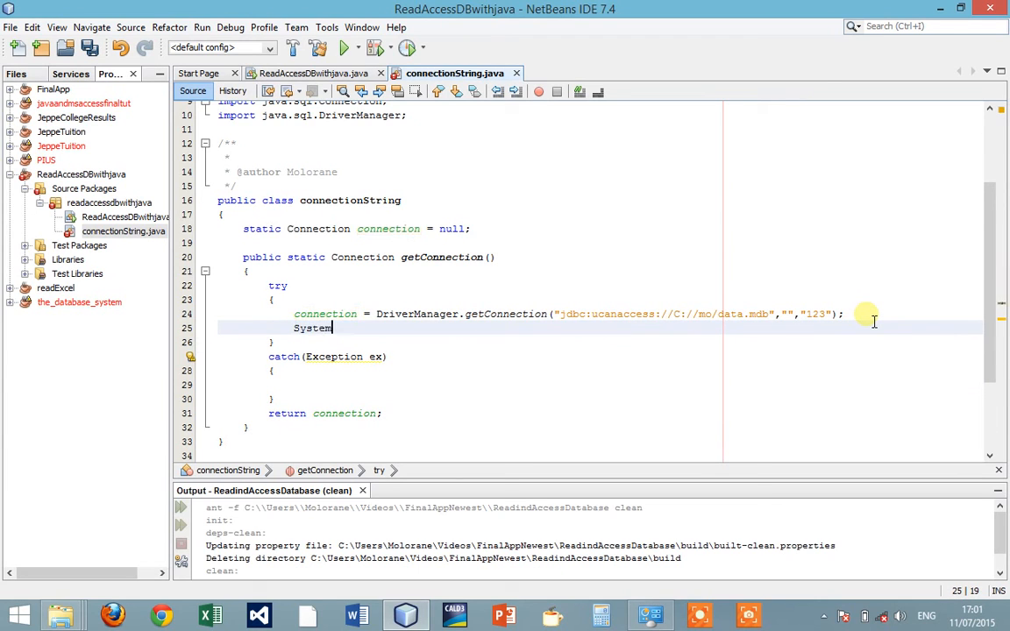
pyautogui.write('.out.')
pyautogui.write('printl')
pyautogui.write('n()')
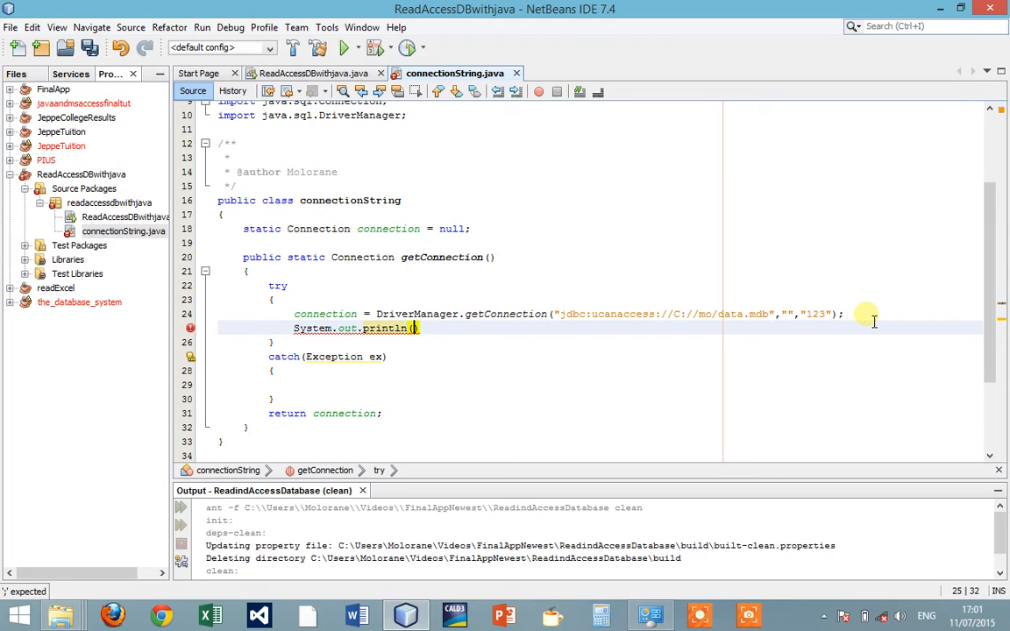
pyautogui.press('Left')
pyautogui.write('"')
pyautogui.press('End')
pyautogui.write(';')
pyautogui.press('Left')
pyautogui.press('Left')
pyautogui.press('Left')
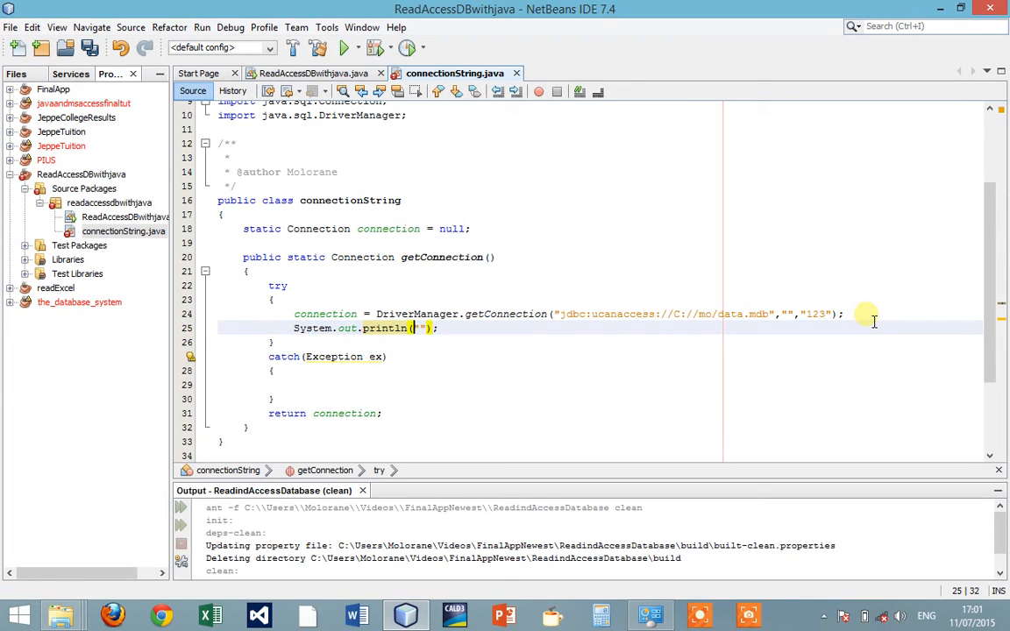
pyautogui.write('---')
pyautogui.write('Connection')
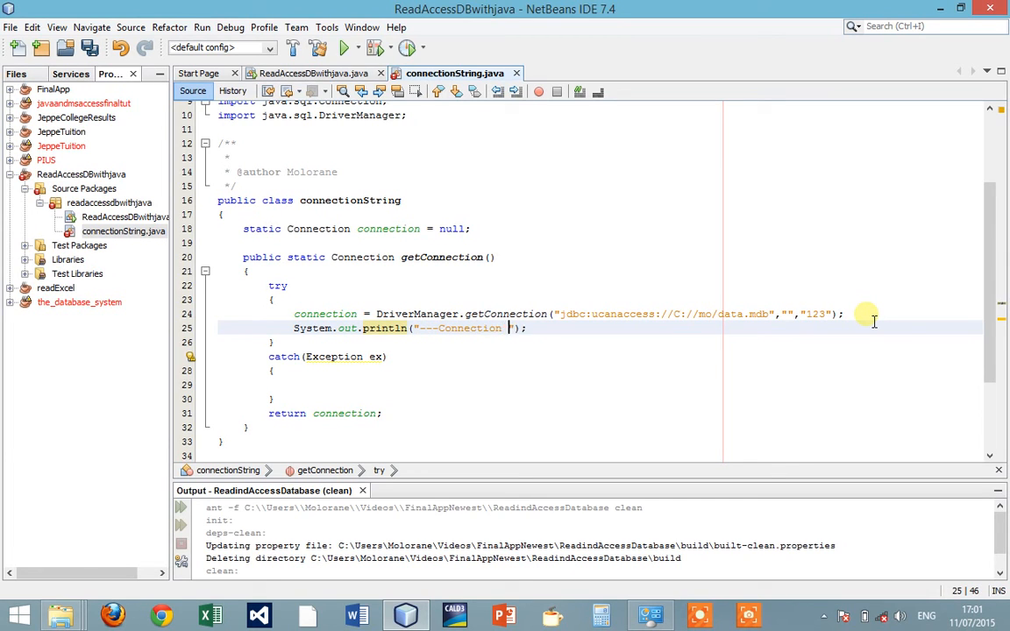
pyautogui.write(' Successful')
pyautogui.write('---')
pyautogui.hotkey('ctrl', 's')
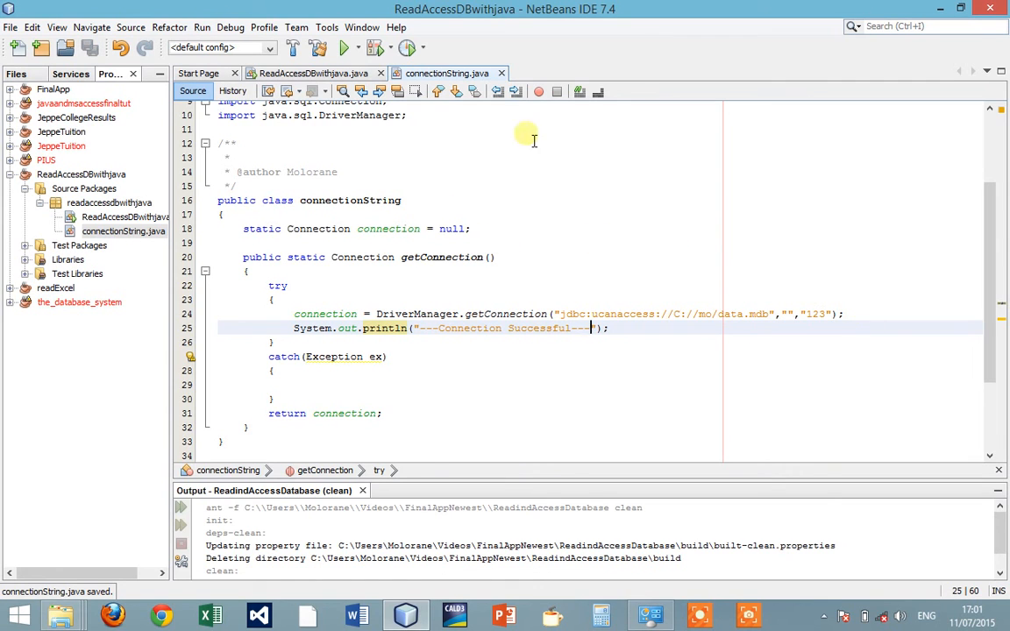
pyautogui.scroll(-2, 298, 290)
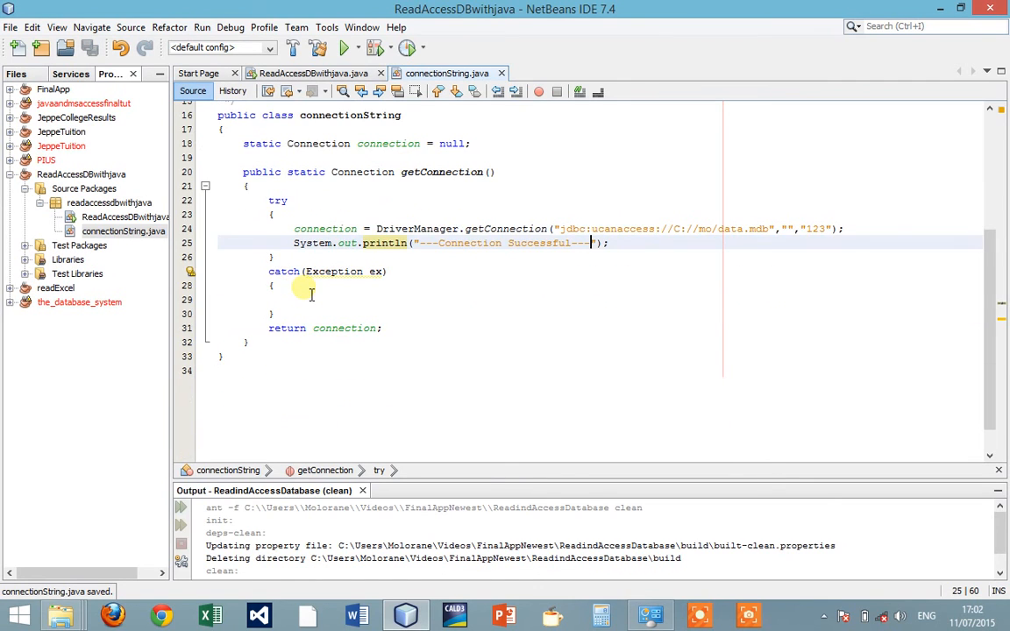
pyautogui.scroll(1, 311, 294)
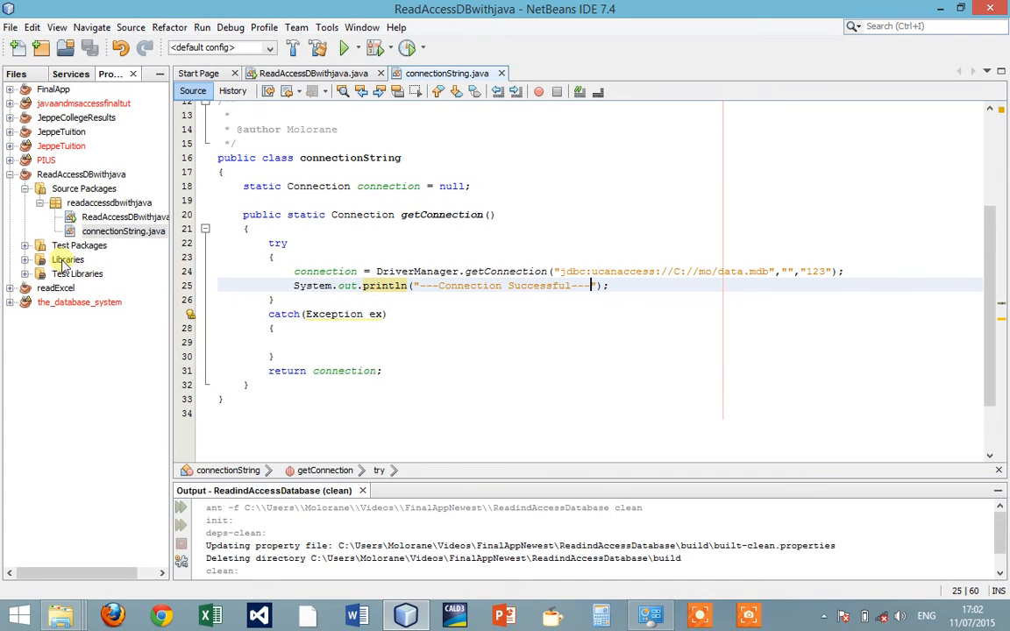
# Add ucanaccess-2.0.9.5.jar from the UCanAccess-2.0.9.5-bin folder to the project's Libraries
pyautogui.click(68, 260)
pyautogui.click(26, 260)
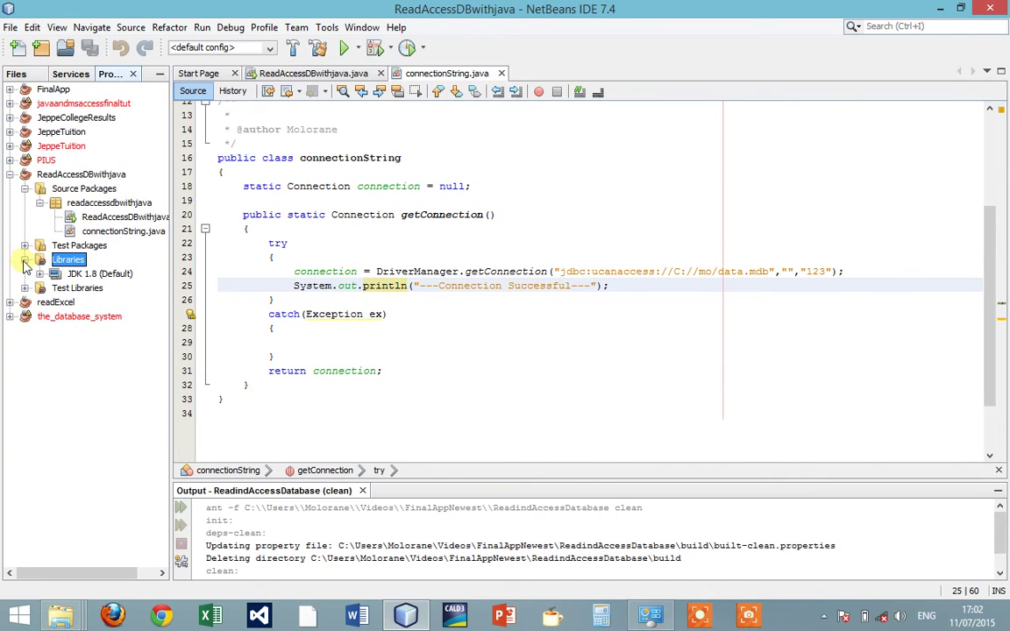
pyautogui.rightClick(70, 261)
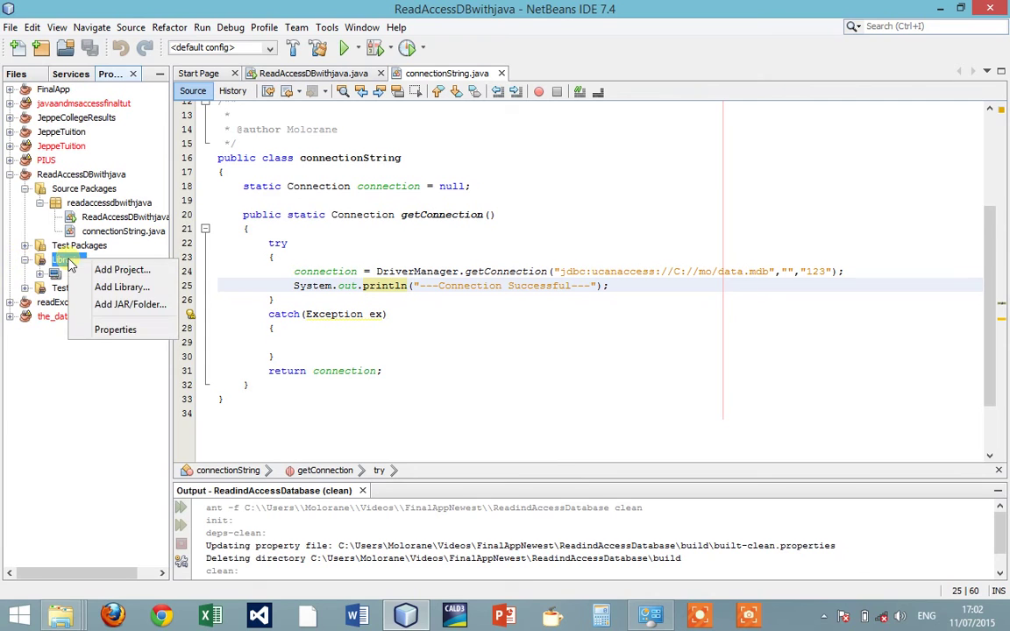
pyautogui.click(130, 305)
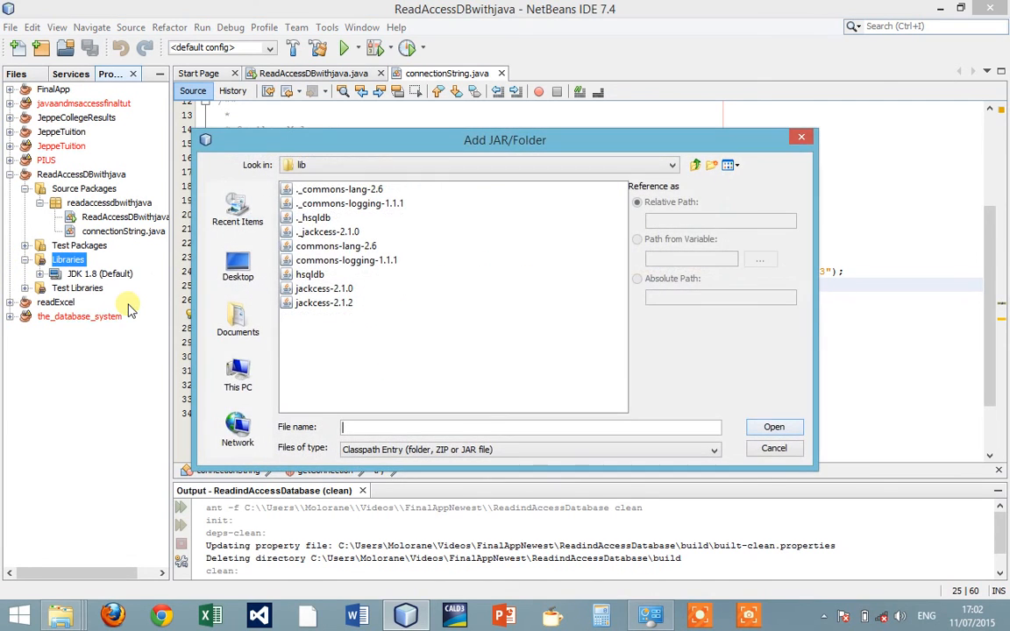
pyautogui.click(697, 165)
pyautogui.click(343, 233)
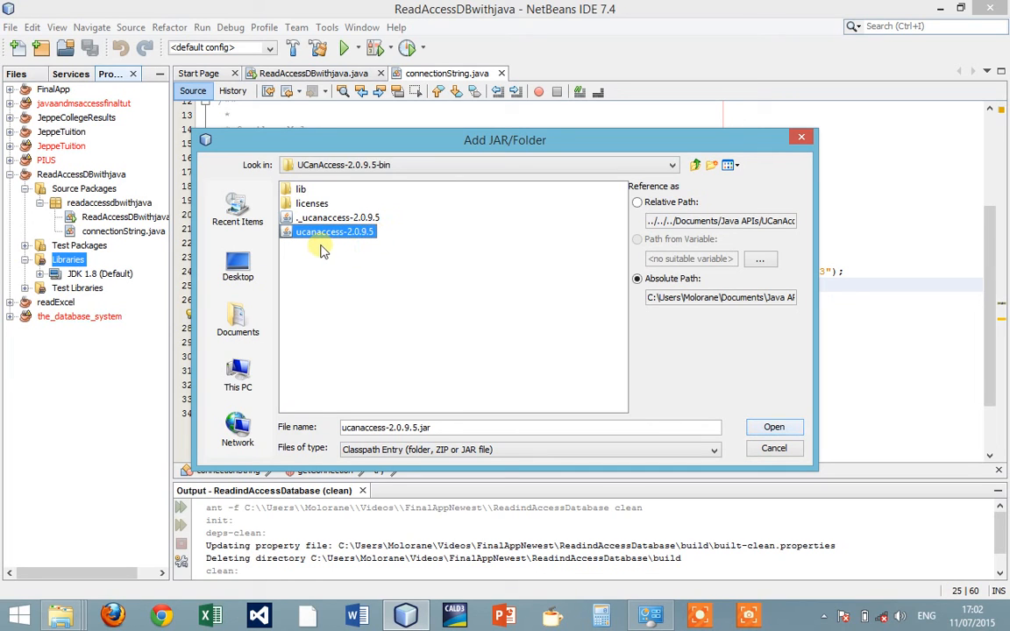
pyautogui.click(773, 427)
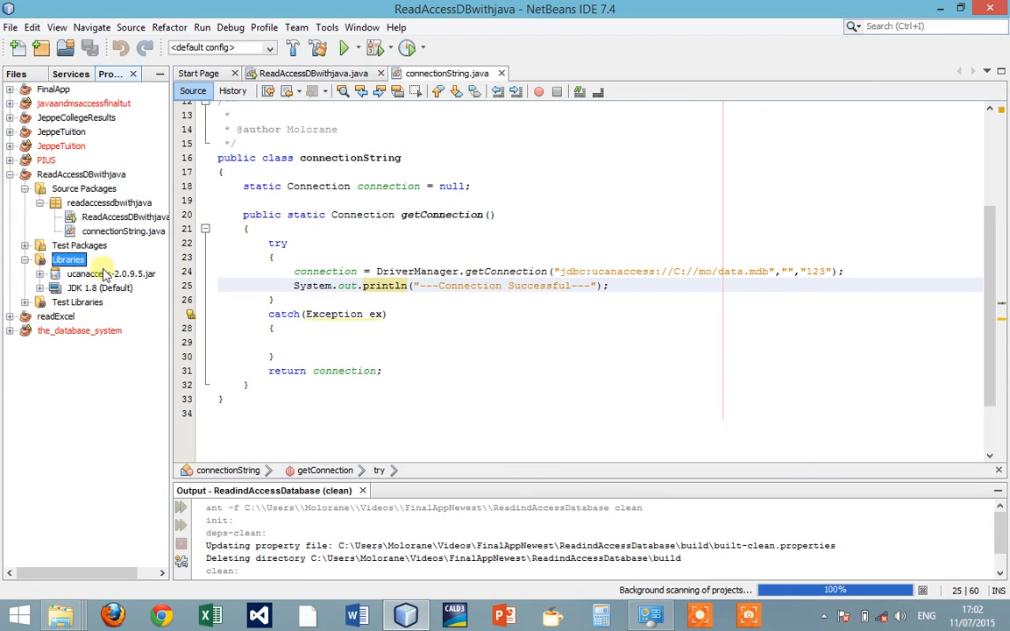
# Add commons-lang-2.6, commons-logging-1.1.1, hsqldb, jackcess-2.1.0 and jackcess-2.1.2 jars from the lib folder to Libraries
pyautogui.rightClick(69, 262)
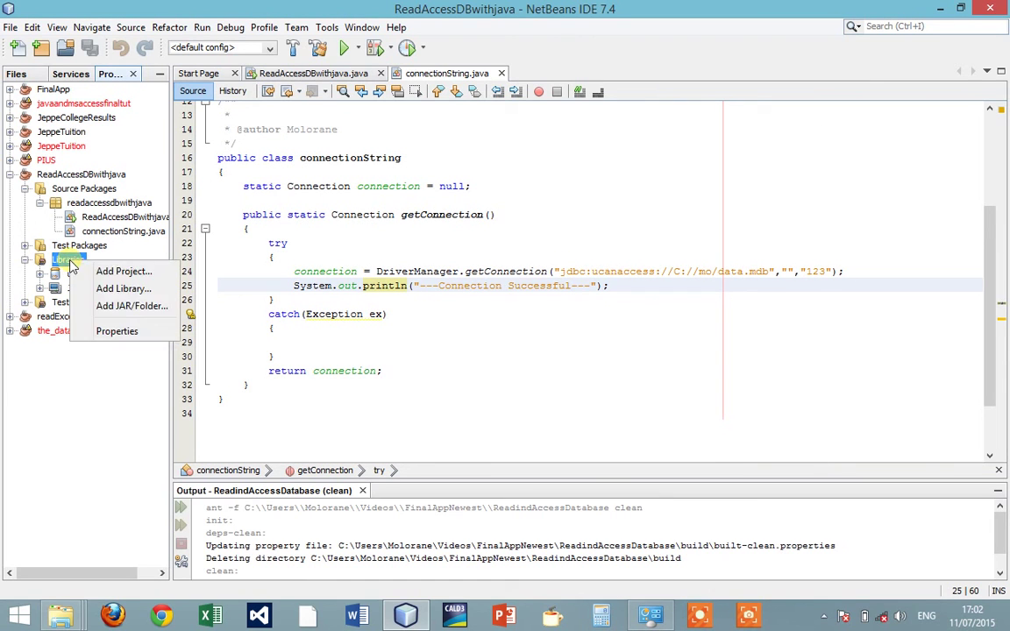
pyautogui.click(114, 304)
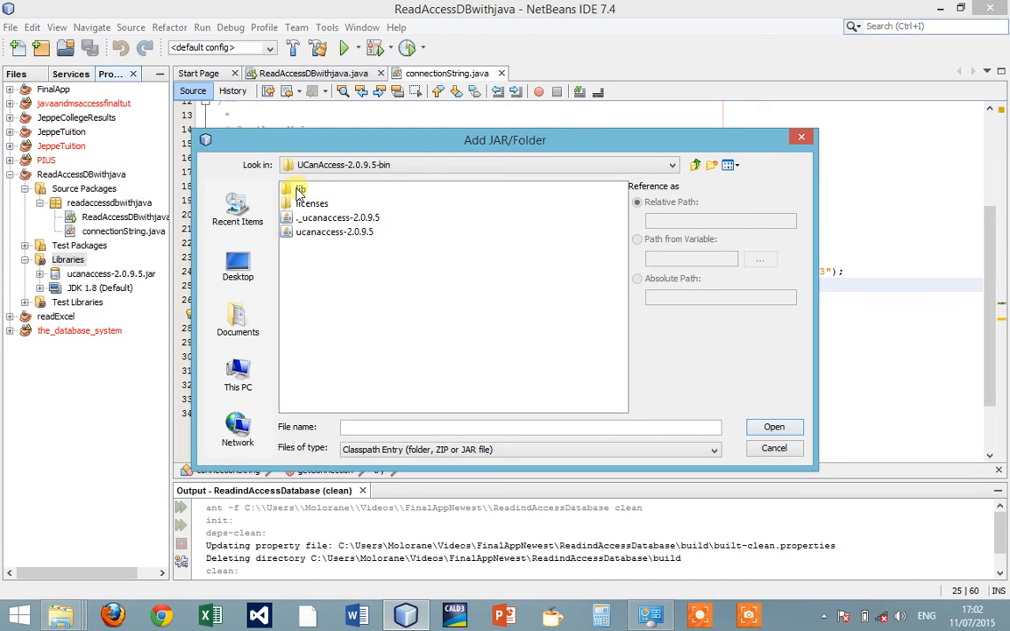
pyautogui.doubleClick(300, 189)
pyautogui.click(336, 245)
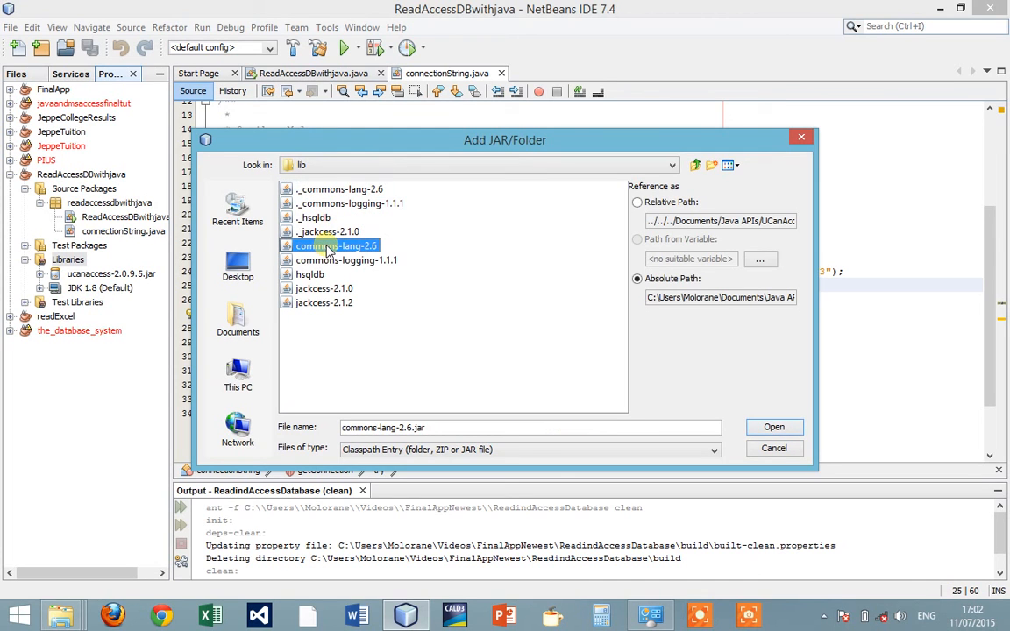
pyautogui.keyDown('shift'); pyautogui.click(324, 302); pyautogui.keyUp('shift')
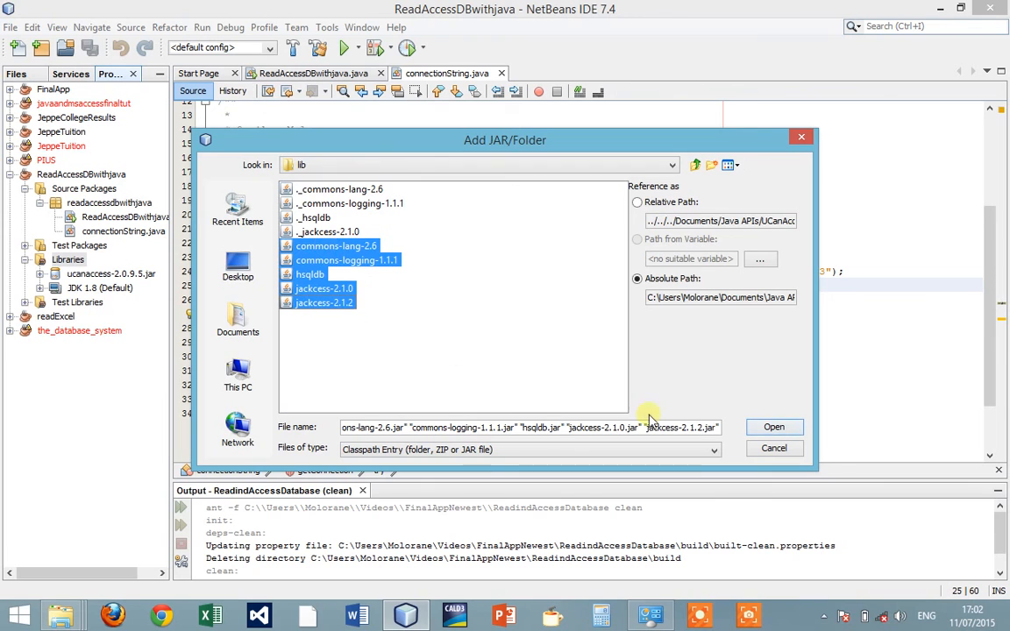
pyautogui.click(773, 427)
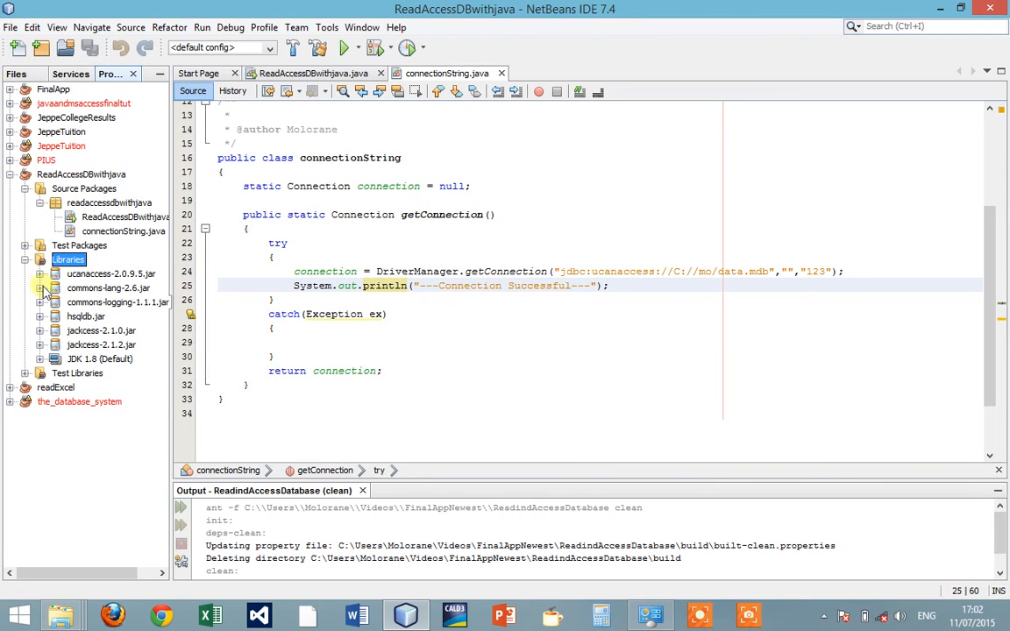
pyautogui.click(25, 260)
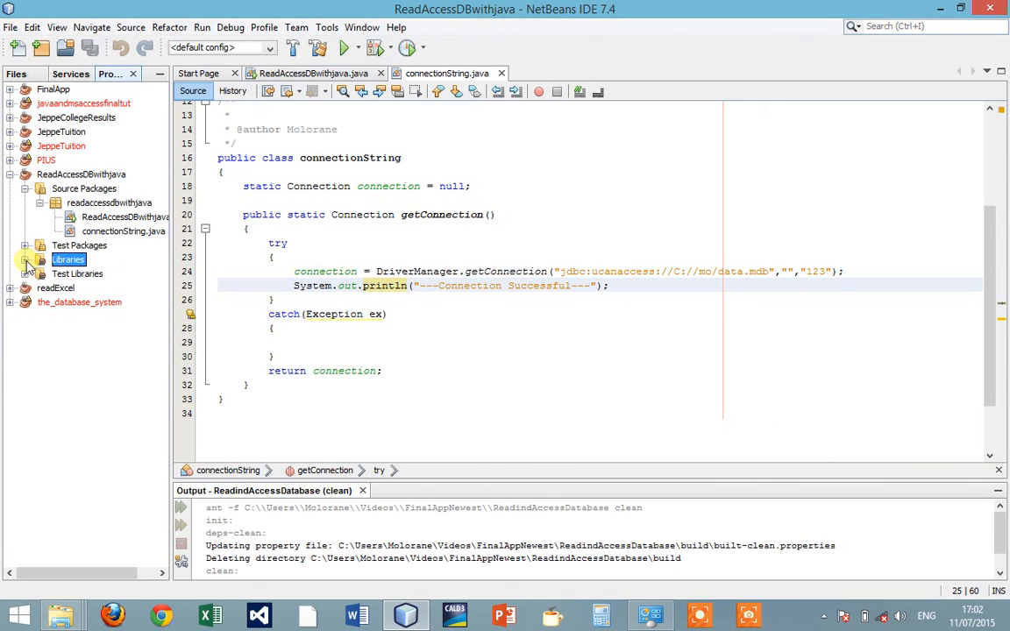
# Expand the Libraries node to show the six added jars and JDK 1.8
pyautogui.click(25, 259)
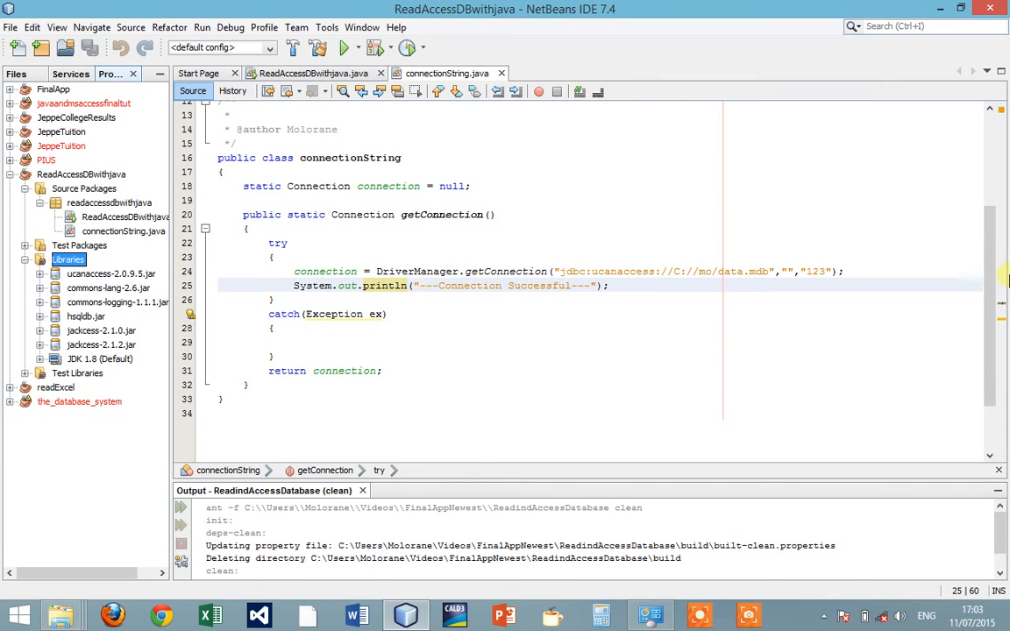
pyautogui.moveTo(989, 254)
pyautogui.mouseDown()
pyautogui.moveTo(987, 166)
pyautogui.moveTo(1002, 357)
pyautogui.moveTo(987, 219)
pyautogui.moveTo(992, 362)
pyautogui.mouseUp()
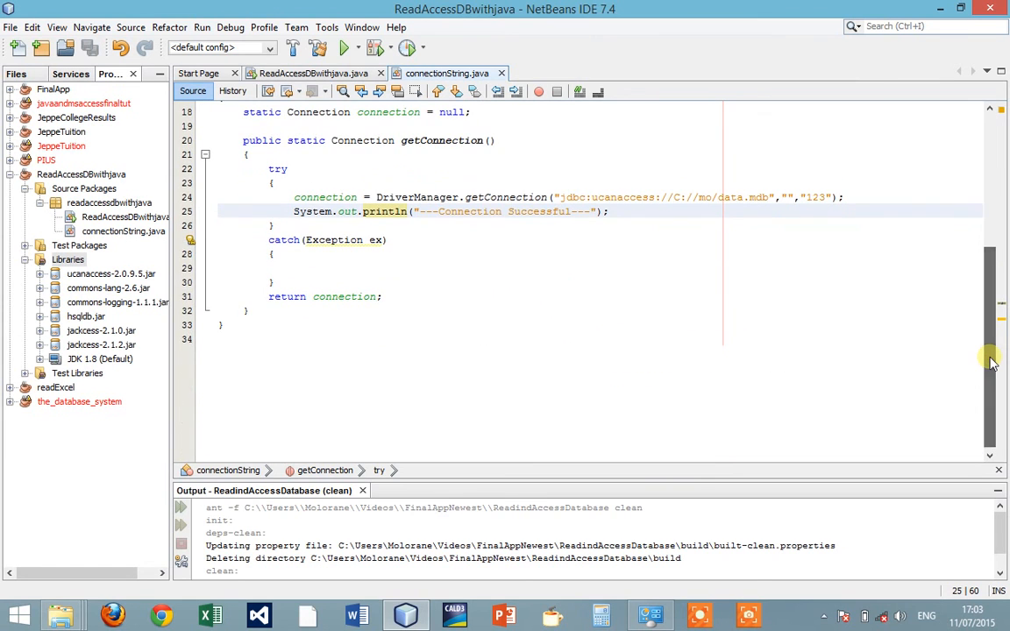